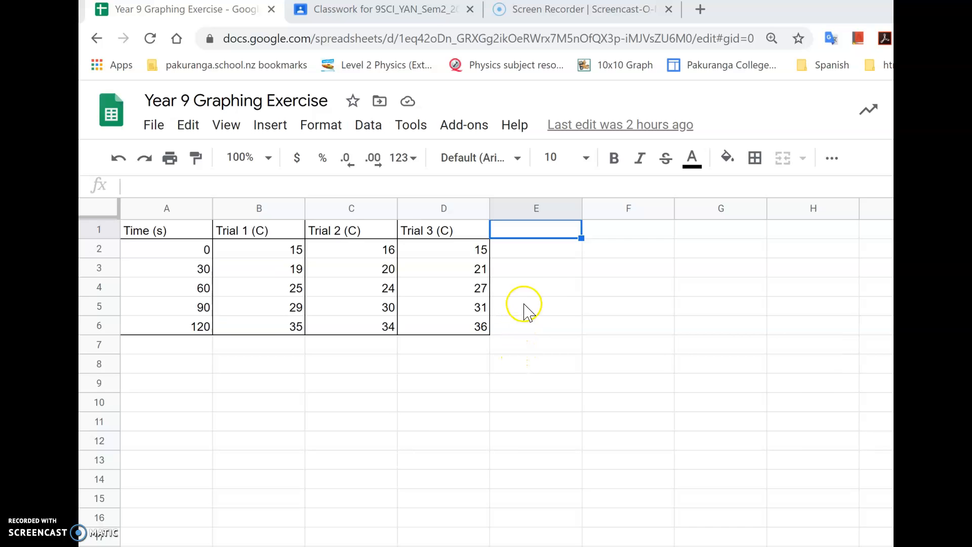
Enter the formula =(B2+C2+D2)/3 in cell E2 to average the three trials.
{"action": "left_click", "coordinate": [562, 256]}
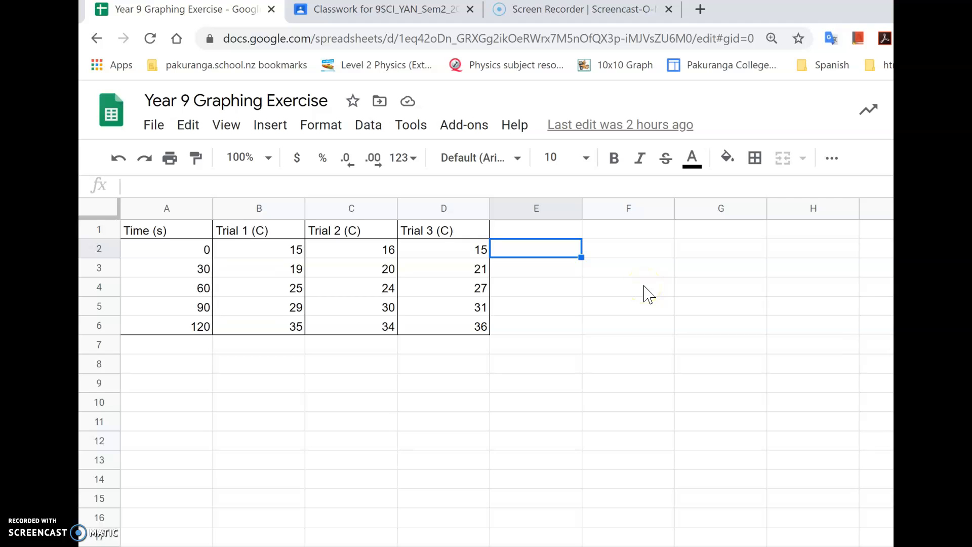
{"action": "type", "text": "="}
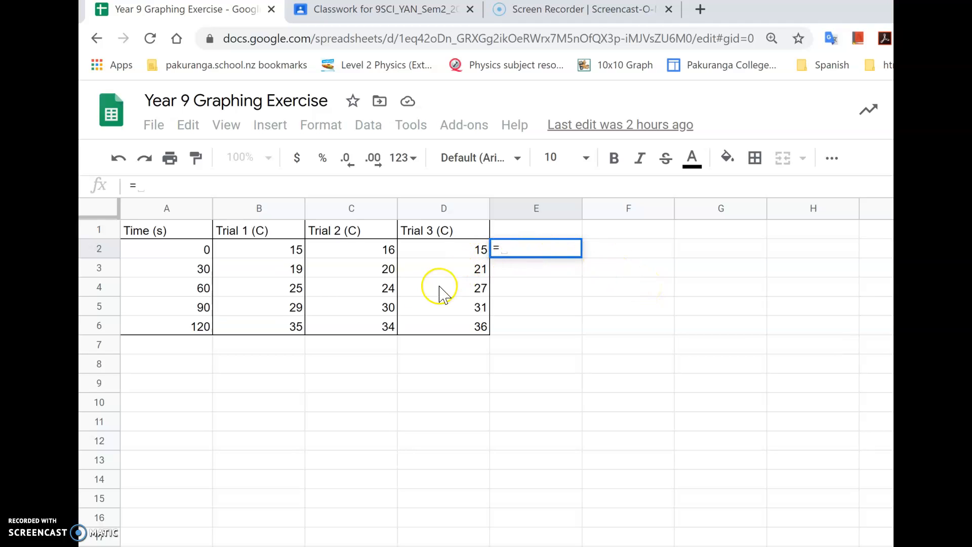
{"action": "left_click", "coordinate": [292, 252]}
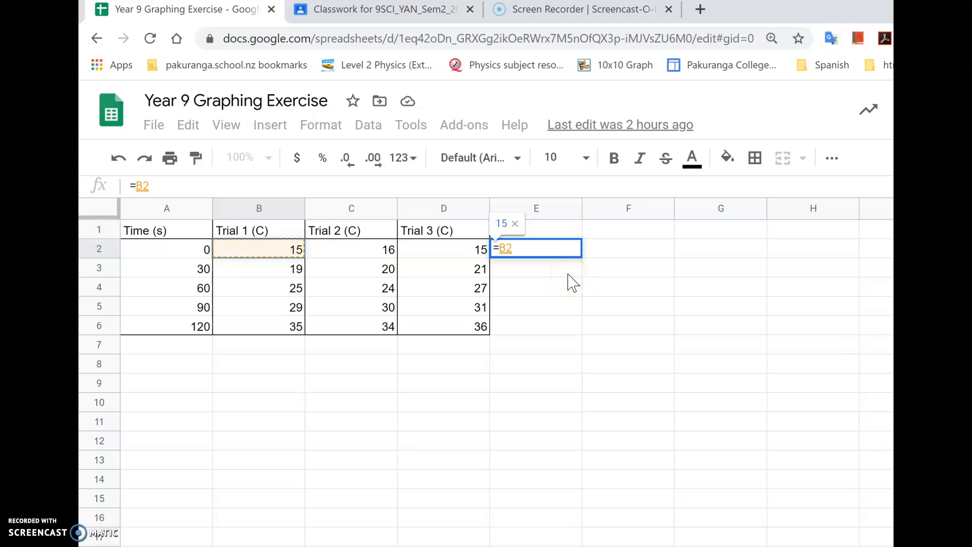
{"action": "type", "text": "+"}
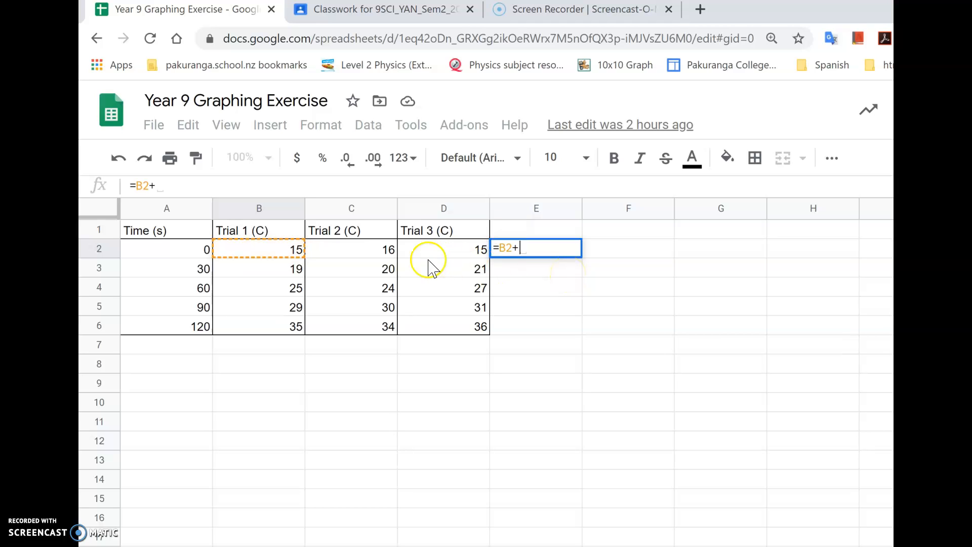
{"action": "left_click", "coordinate": [372, 256]}
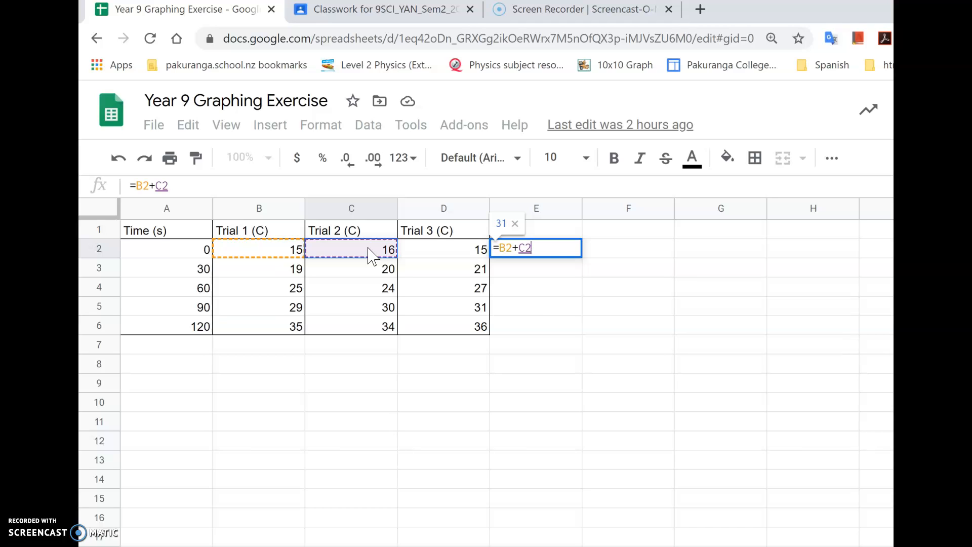
{"action": "type", "text": "+"}
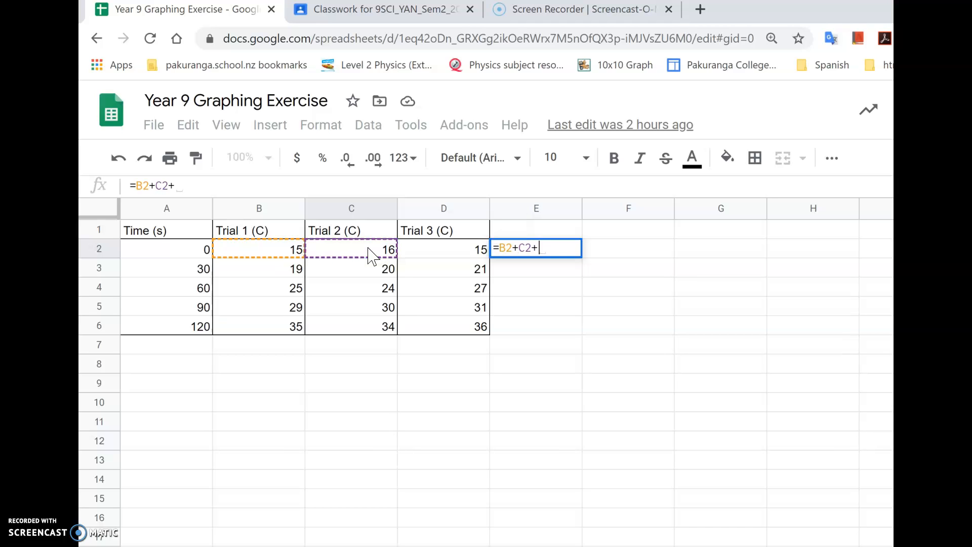
{"action": "left_click", "coordinate": [428, 255]}
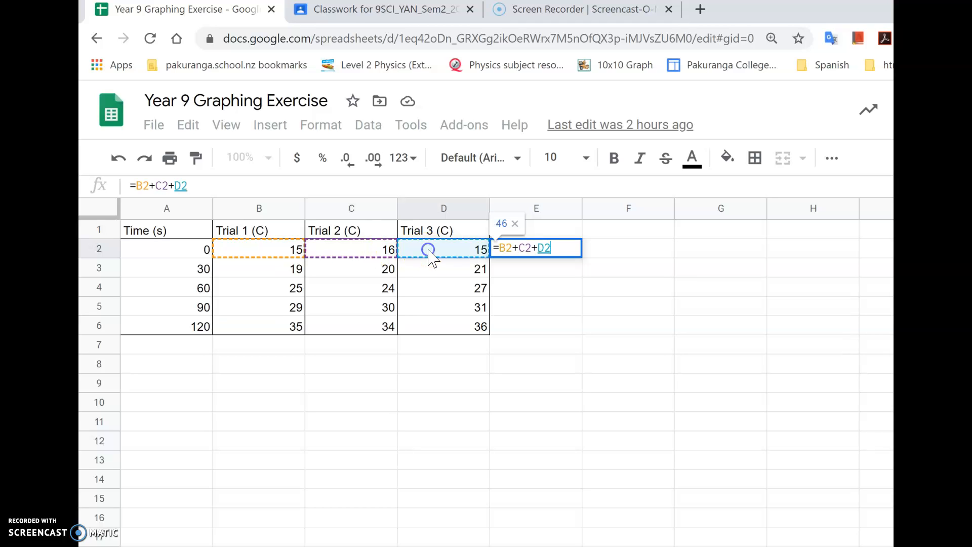
{"action": "left_click", "coordinate": [563, 248]}
{"action": "type", "text": ")"}
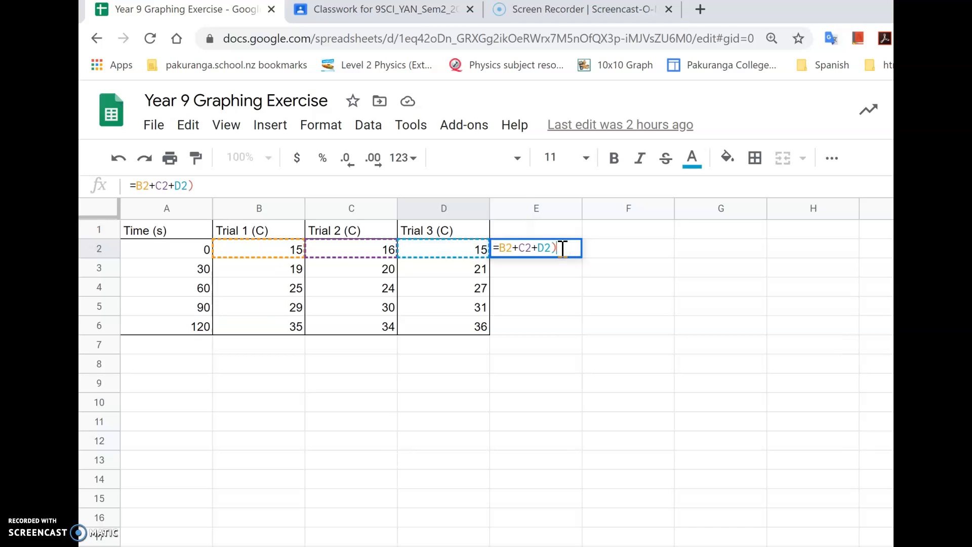
{"action": "left_click", "coordinate": [500, 247]}
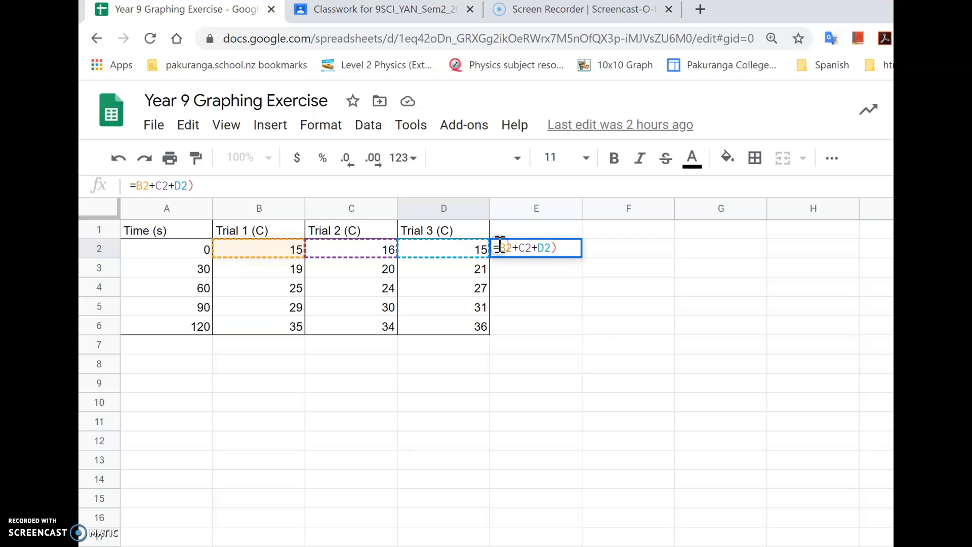
{"action": "type", "text": "("}
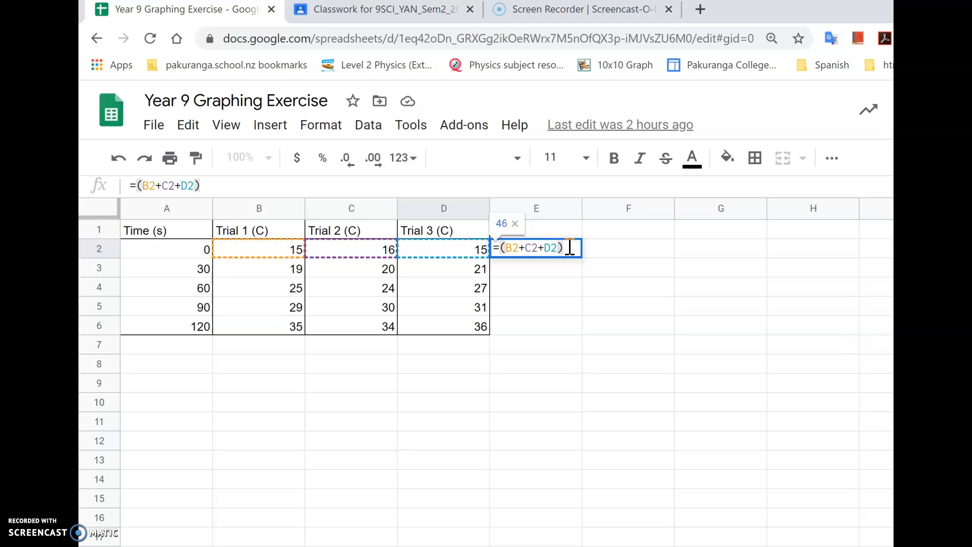
{"action": "type", "text": "/3"}
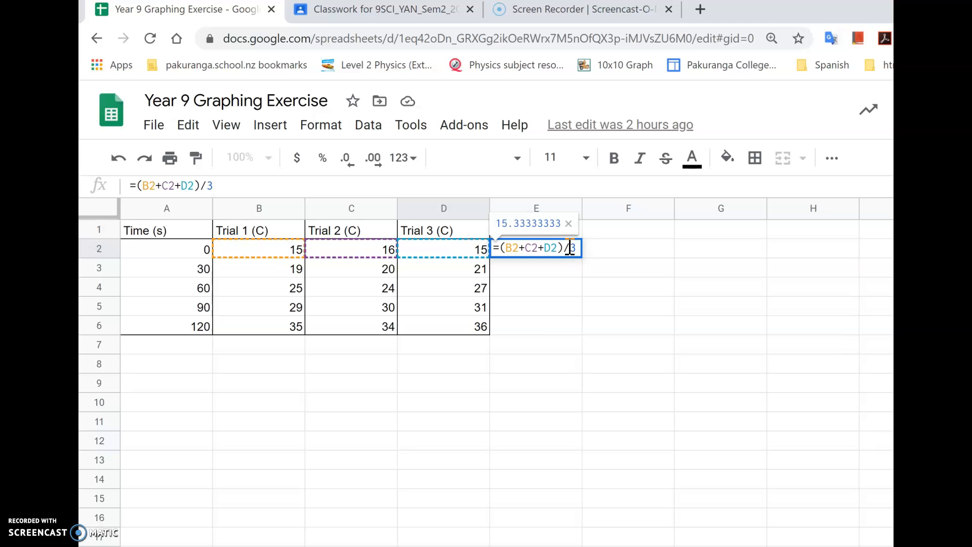
{"action": "key", "text": "Return"}
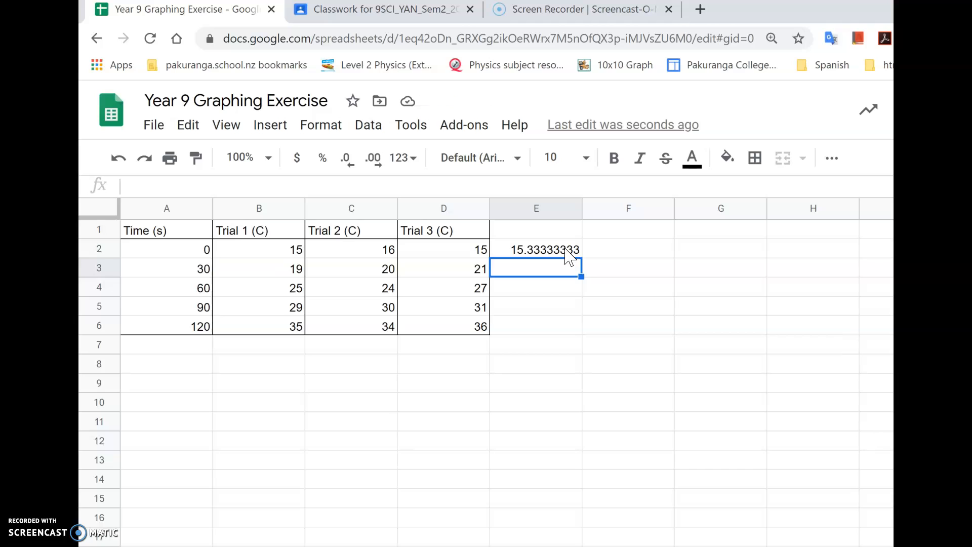
Fill the averaging formula from E2 down through E6.
{"action": "left_click", "coordinate": [566, 250]}
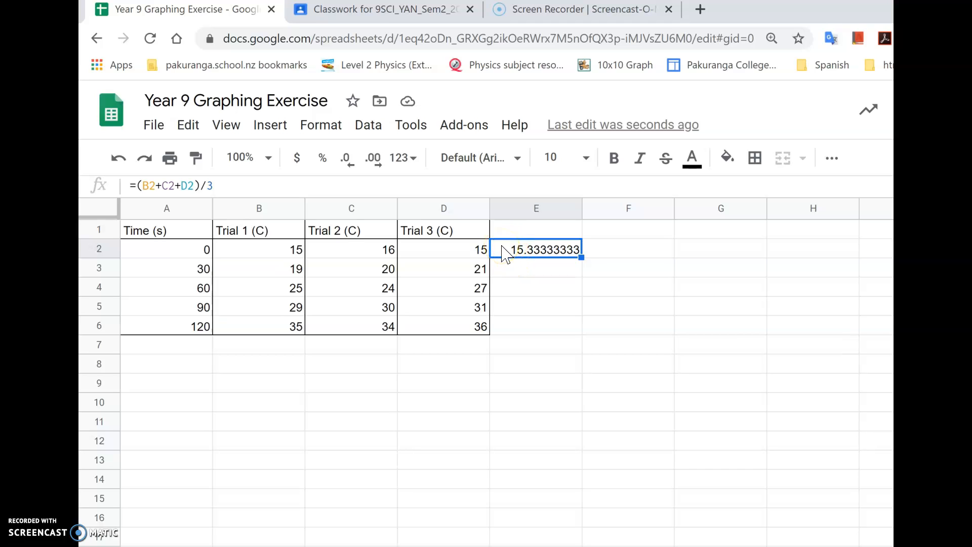
{"action": "left_click_drag", "start_coordinate": [508, 252], "coordinate": [577, 255]}
{"action": "left_click_drag", "start_coordinate": [580, 258], "coordinate": [583, 332]}
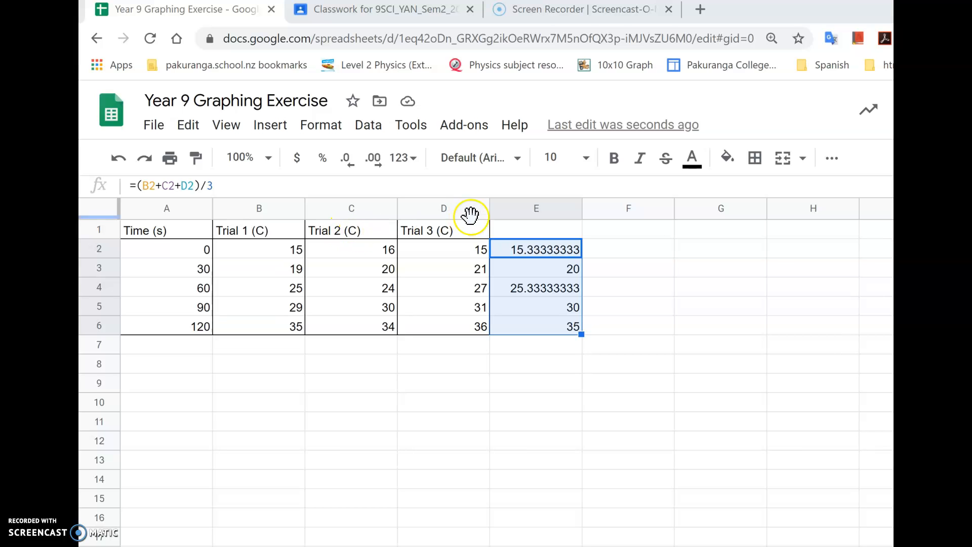
Enter the heading "Mean Temp (C)" in cell E1.
{"action": "left_click", "coordinate": [523, 232]}
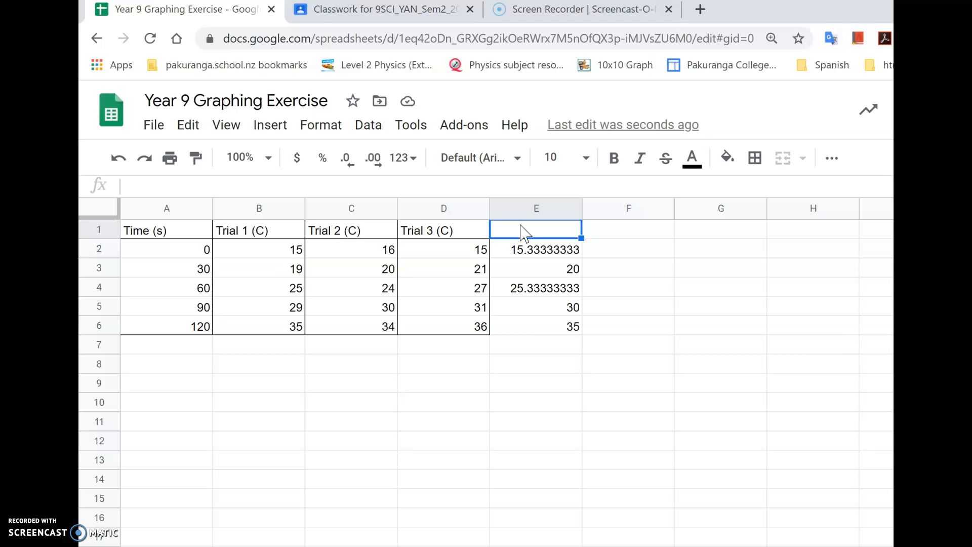
{"action": "type", "text": "Mean Tem"}
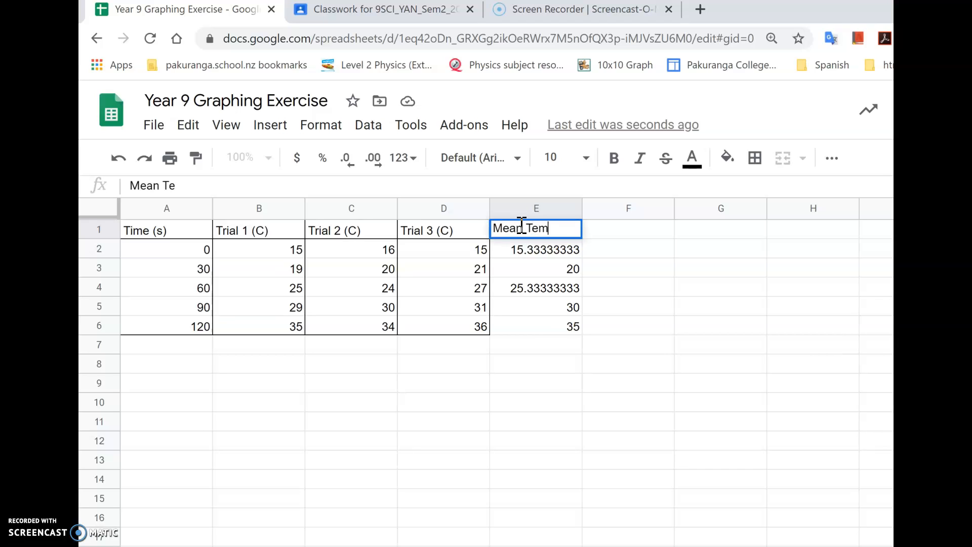
{"action": "type", "text": "p (C)"}
{"action": "left_click", "coordinate": [524, 268]}
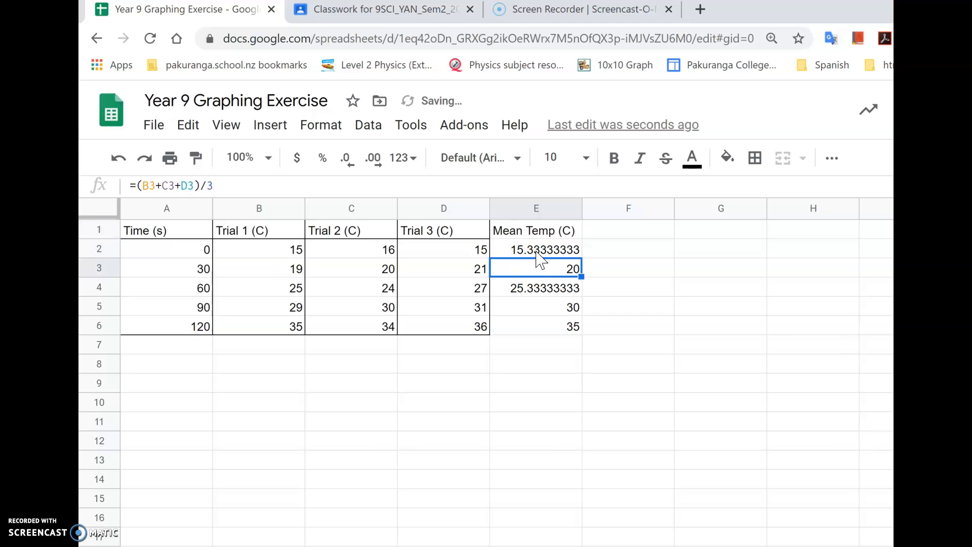
Reduce the mean temperatures in E2:E6 to one decimal place.
{"action": "left_click", "coordinate": [536, 251]}
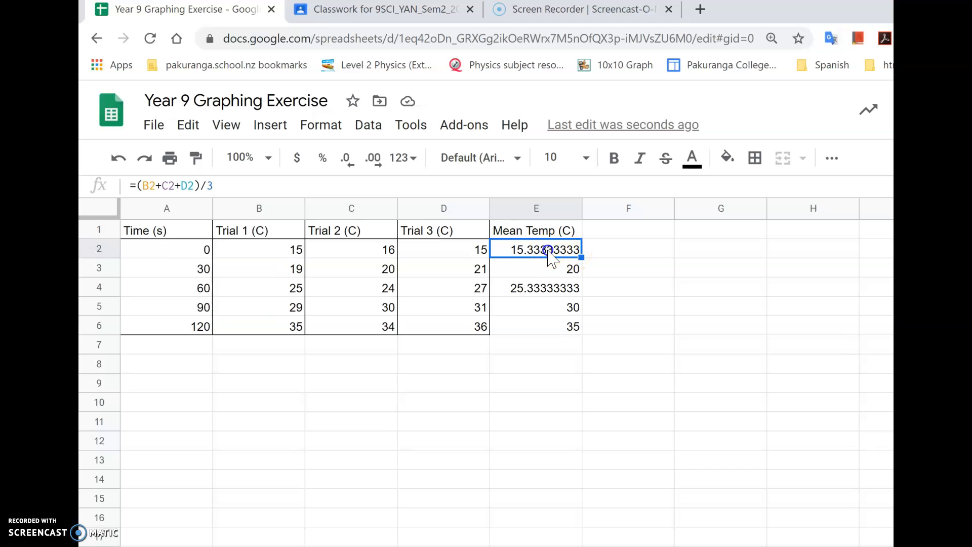
{"action": "left_click", "coordinate": [550, 308], "text": "shift"}
{"action": "left_click", "coordinate": [549, 327], "text": "shift"}
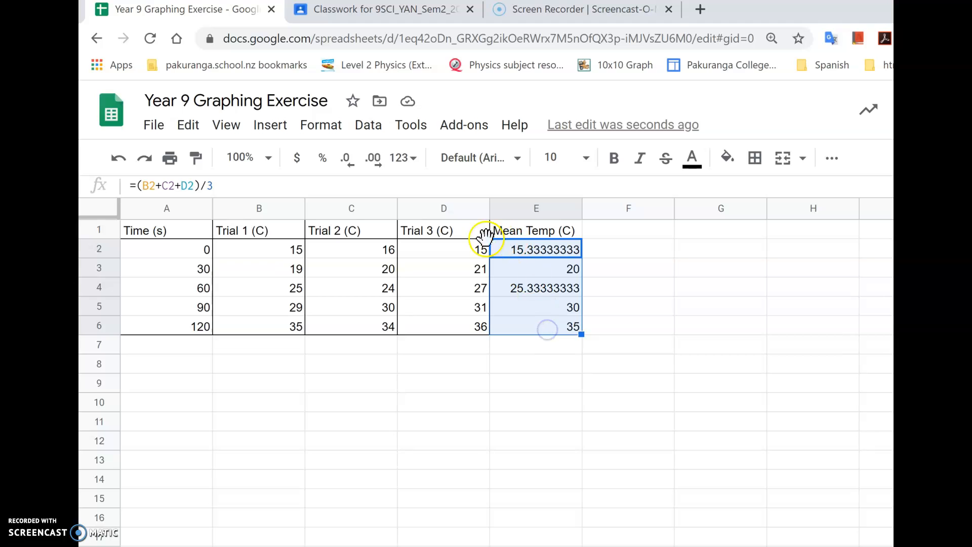
{"action": "left_click", "coordinate": [349, 167]}
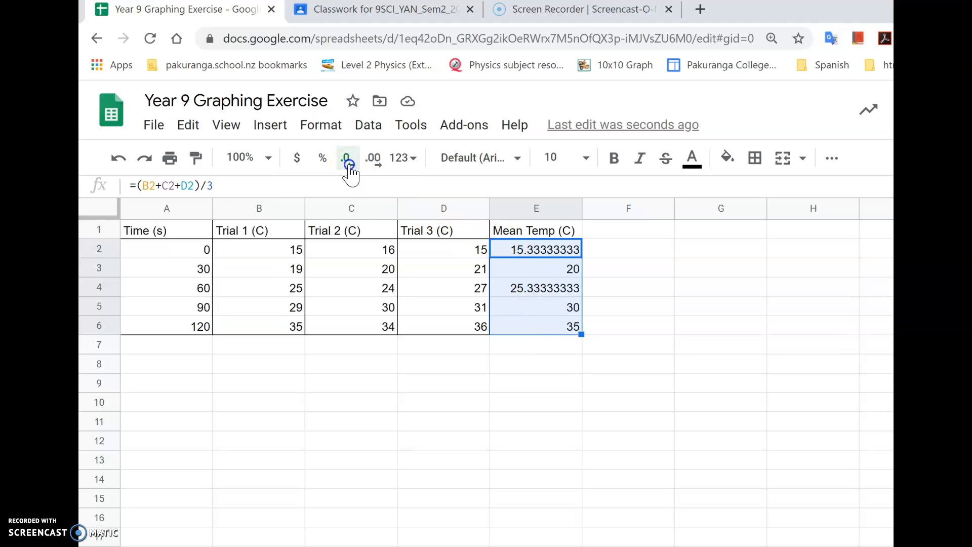
{"action": "left_click", "coordinate": [349, 167]}
{"action": "left_click", "coordinate": [350, 167]}
{"action": "left_click", "coordinate": [350, 167]}
{"action": "left_click", "coordinate": [349, 167]}
{"action": "left_click", "coordinate": [350, 167]}
{"action": "left_click", "coordinate": [349, 167]}
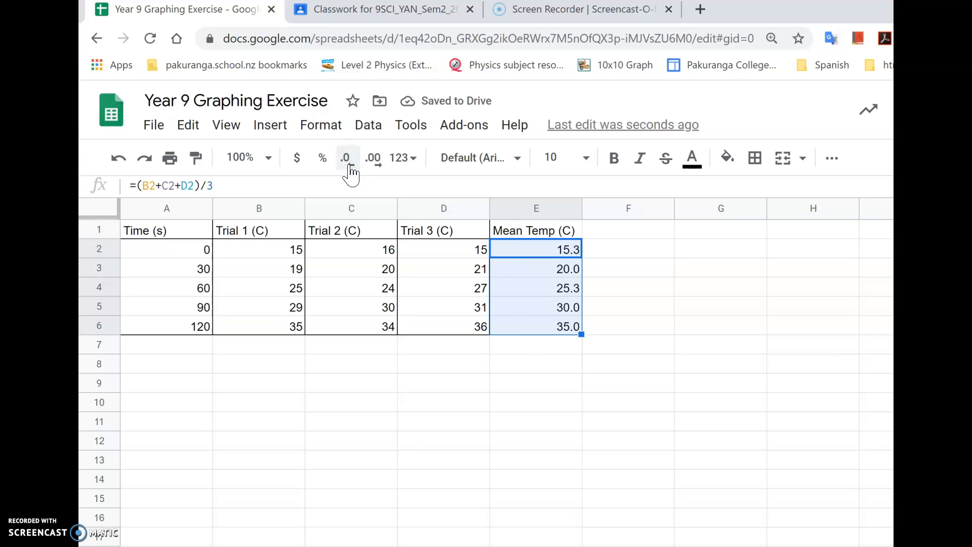
{"action": "left_click", "coordinate": [616, 295]}
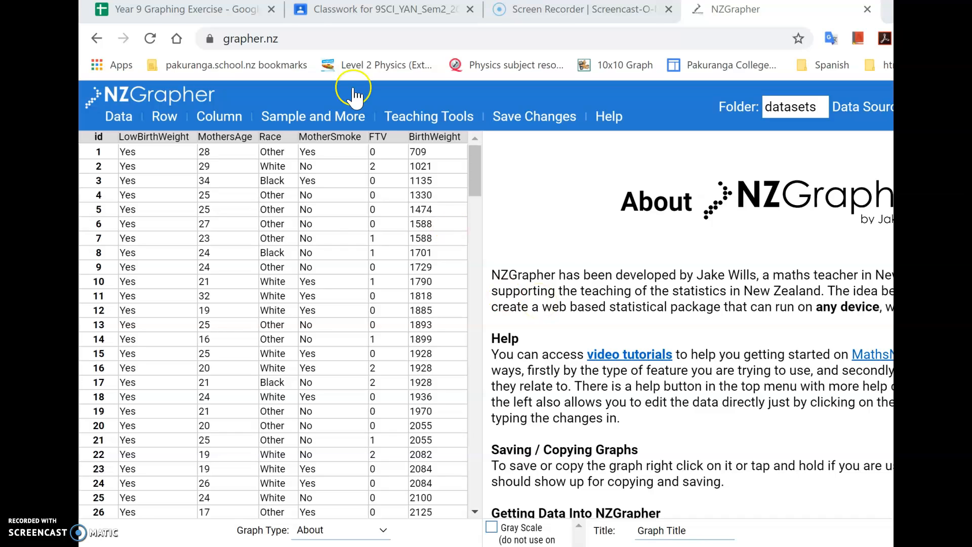
Switch to NZGrapher at grapher.nz and open the Paste Table (Legacy) dialog for importing data.
{"action": "left_click", "coordinate": [229, 15]}
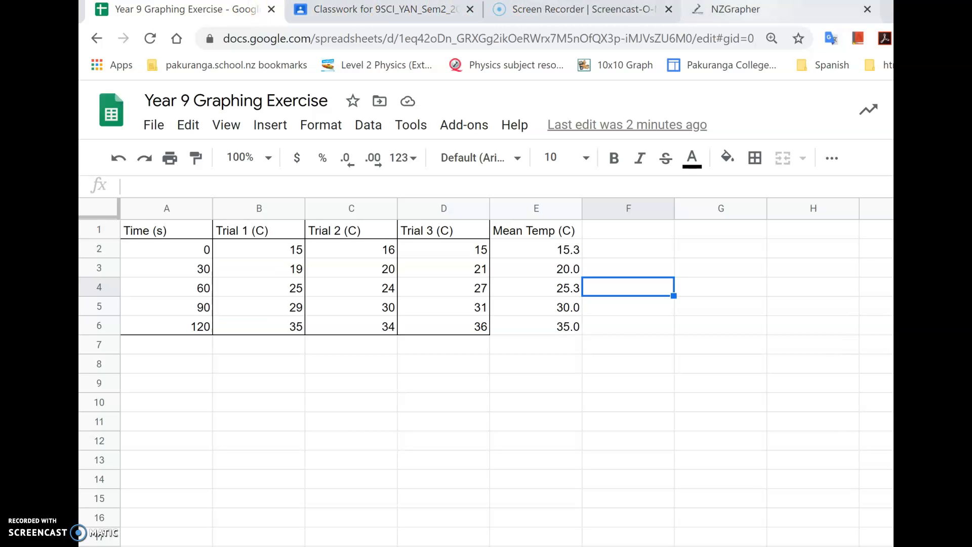
{"action": "left_click", "coordinate": [767, 14]}
{"action": "left_click", "coordinate": [344, 38]}
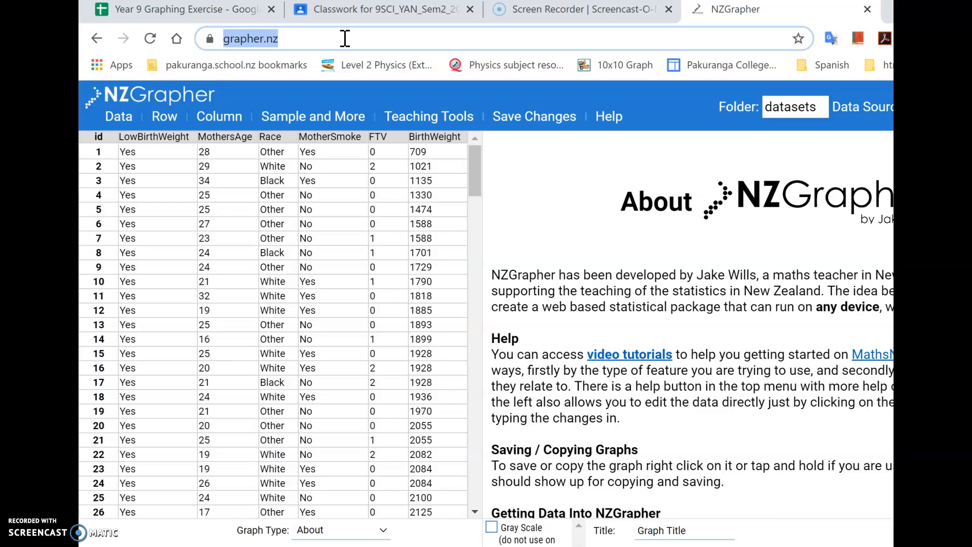
{"action": "left_click", "coordinate": [364, 63]}
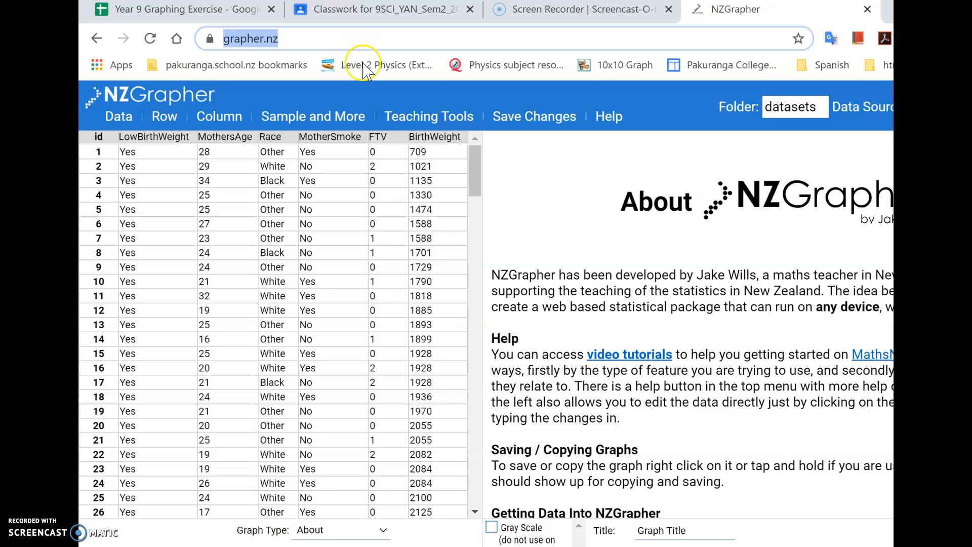
{"action": "left_click", "coordinate": [338, 101]}
{"action": "left_click", "coordinate": [120, 123]}
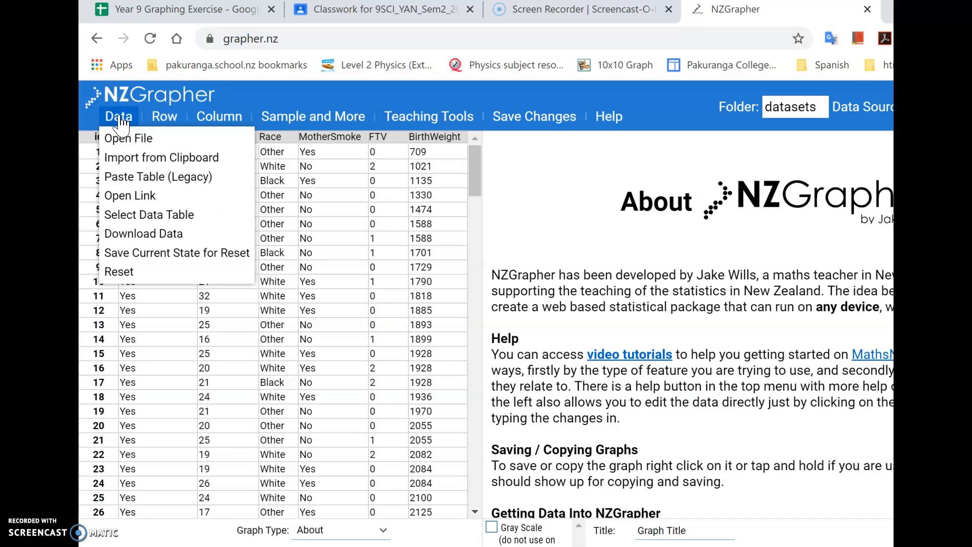
{"action": "left_click", "coordinate": [142, 178]}
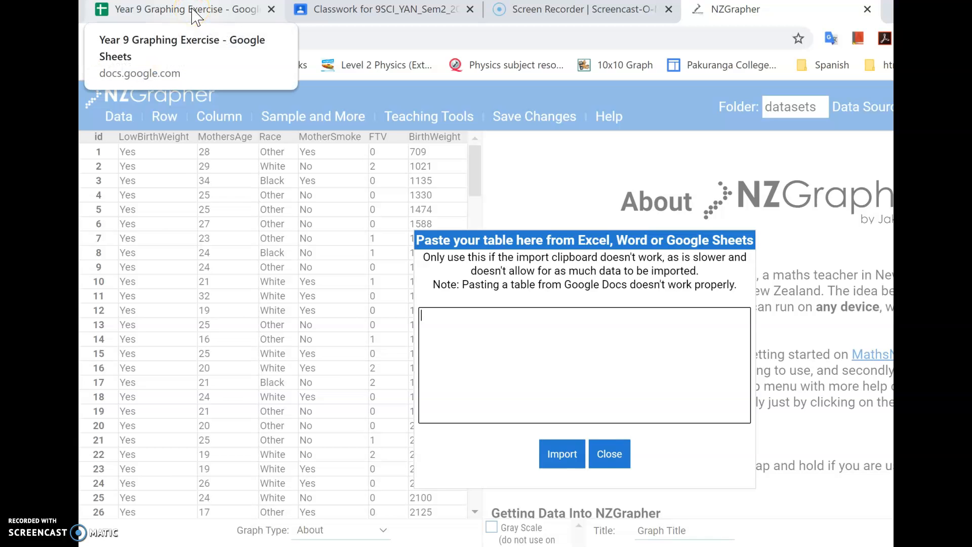
Switch back to the Year 9 Graphing Exercise sheet and copy A1:A6 and E1:E6, the time and mean temperature columns with headings.
{"action": "left_click", "coordinate": [195, 17]}
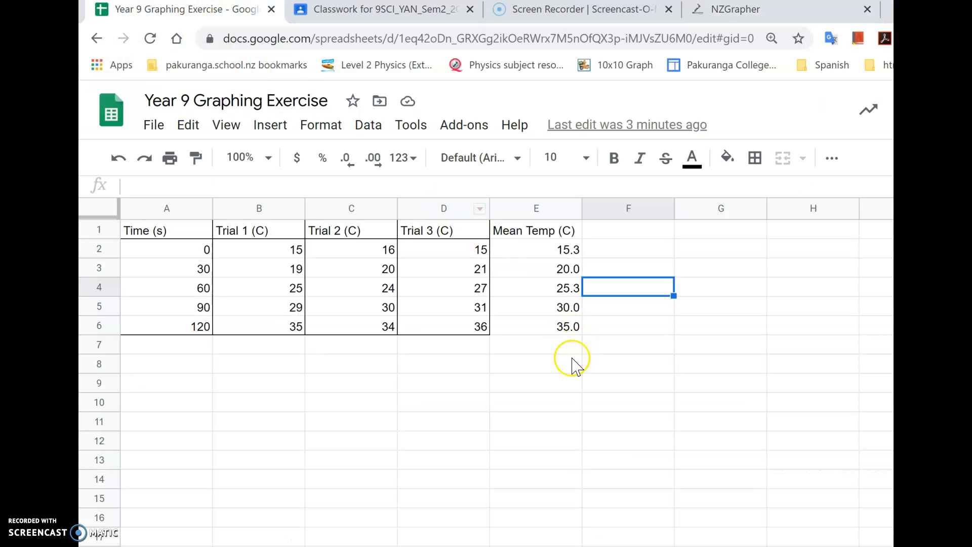
{"action": "left_click", "coordinate": [183, 230]}
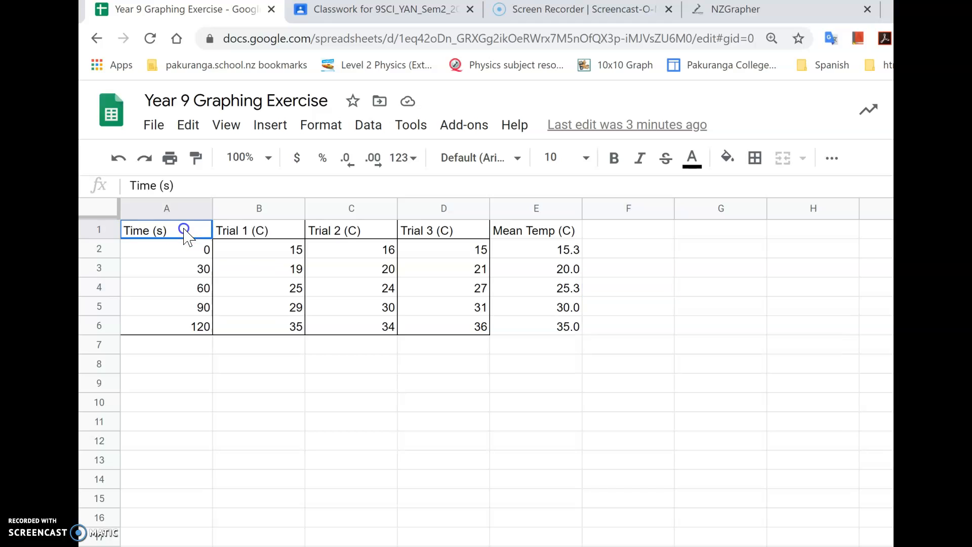
{"action": "left_click_drag", "start_coordinate": [184, 231], "coordinate": [184, 327]}
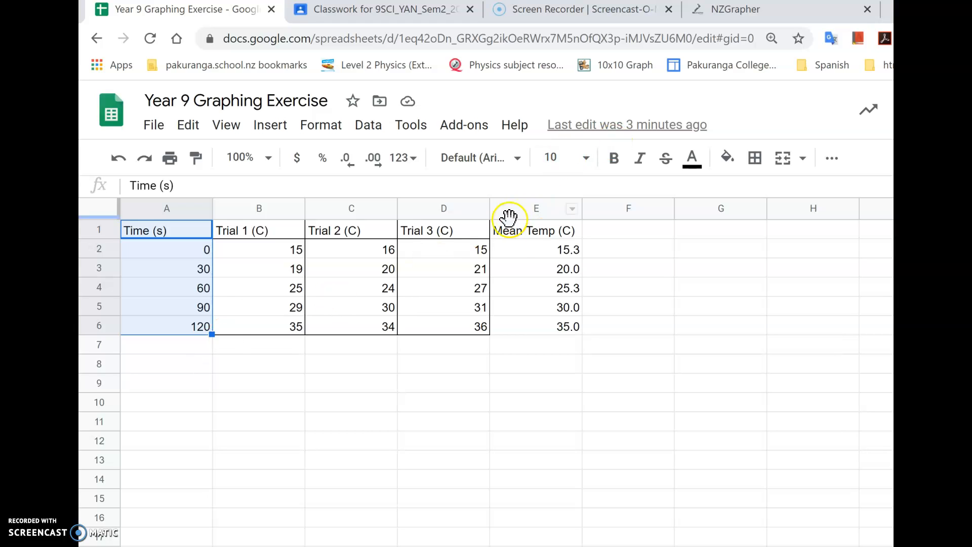
{"action": "left_click", "coordinate": [518, 232], "text": "ctrl"}
{"action": "left_click_drag", "start_coordinate": [519, 232], "coordinate": [517, 329]}
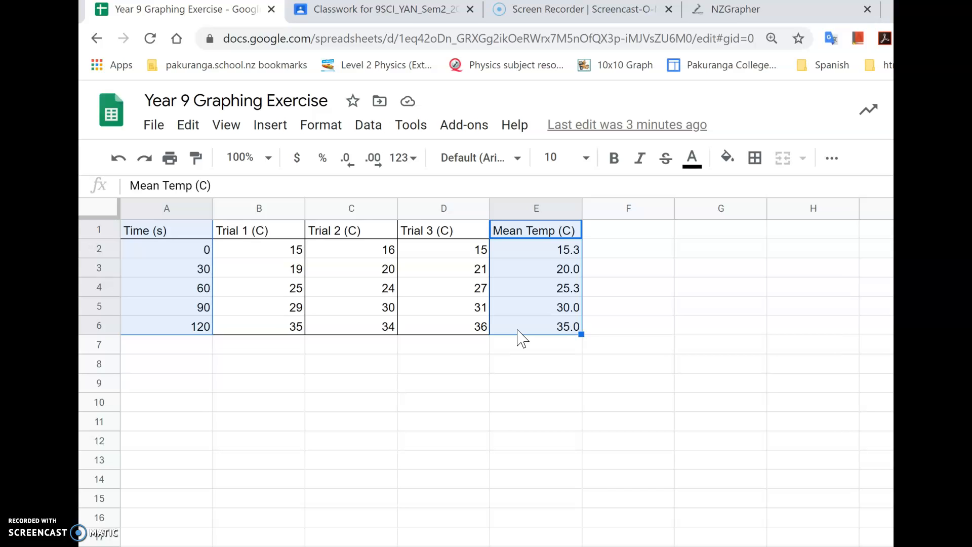
{"action": "right_click", "coordinate": [538, 256]}
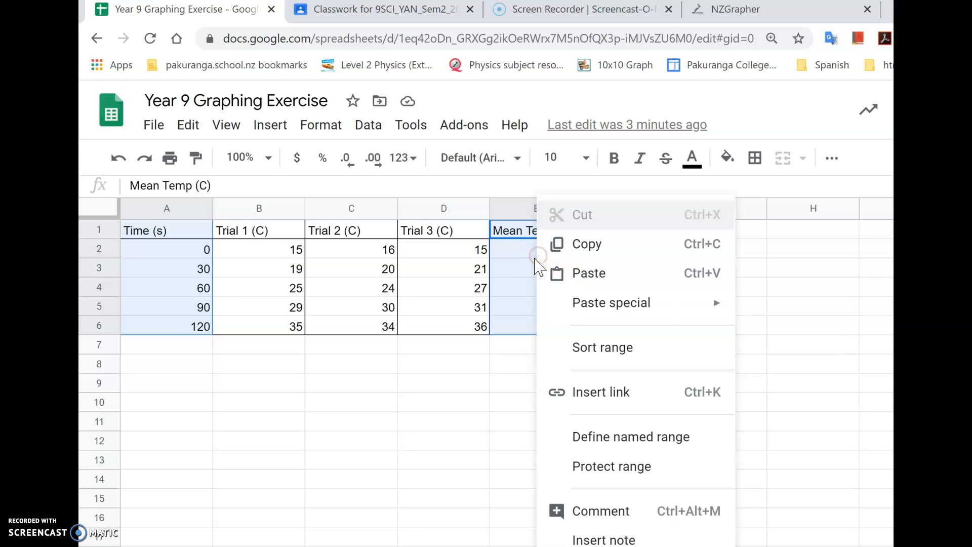
{"action": "left_click", "coordinate": [575, 252]}
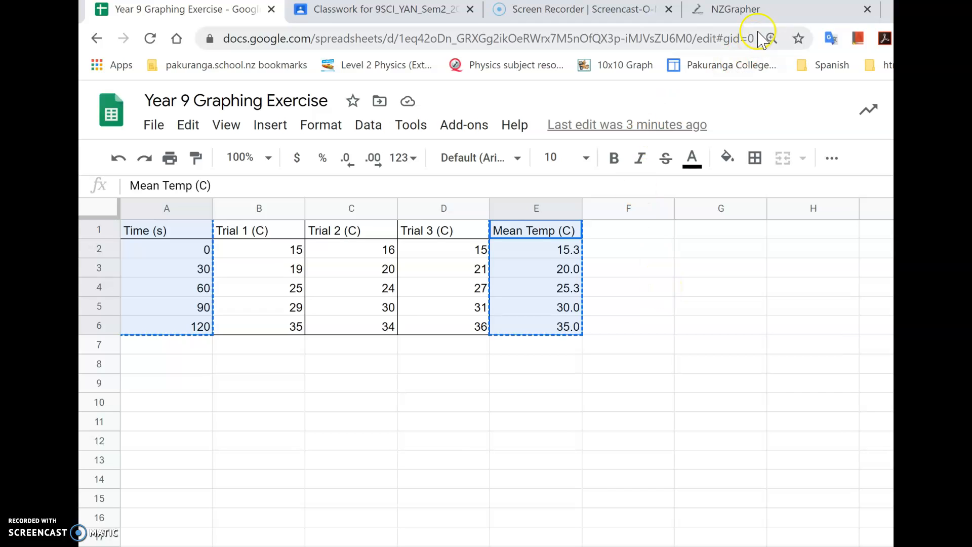
Switch to NZGrapher and paste the copied time and mean temperature data into the table import box.
{"action": "left_click", "coordinate": [771, 10]}
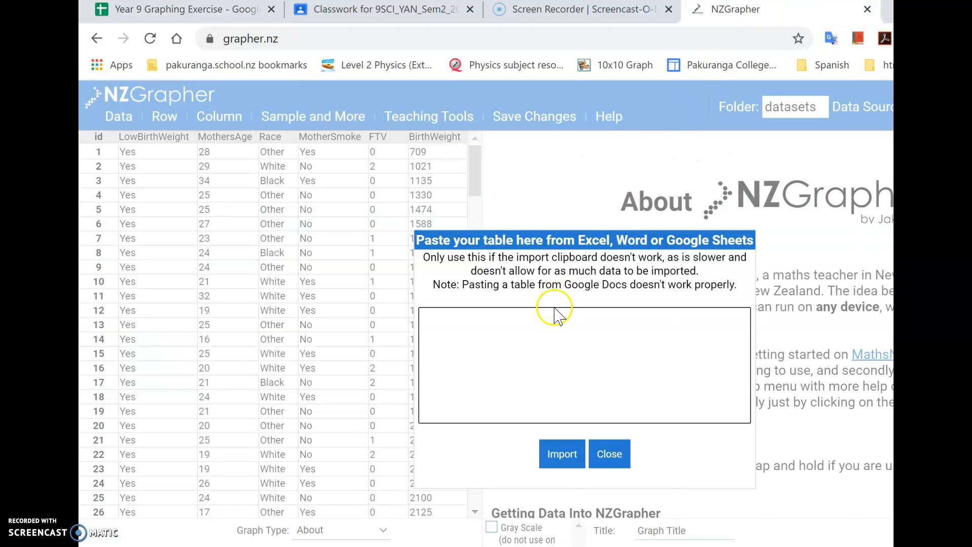
{"action": "left_click", "coordinate": [527, 346]}
{"action": "right_click", "coordinate": [527, 346]}
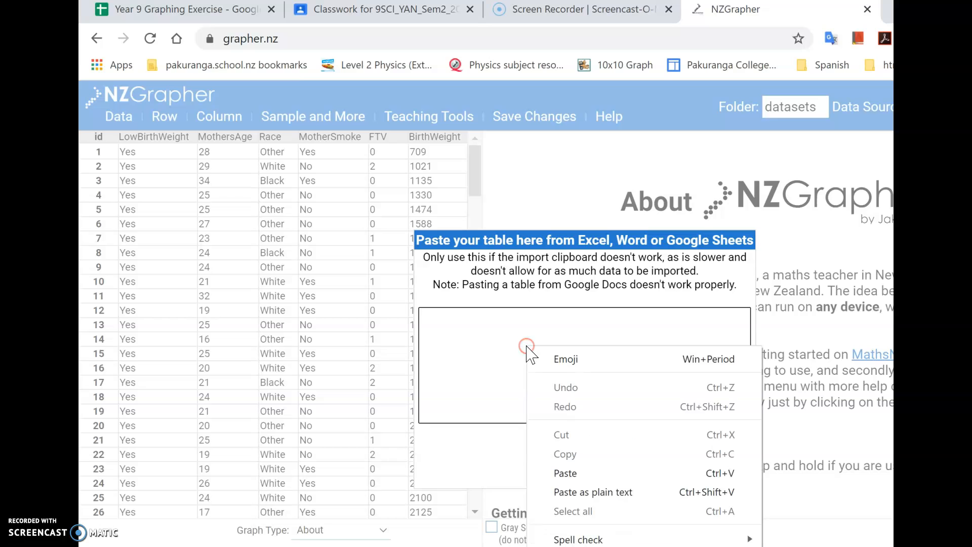
{"action": "left_click", "coordinate": [566, 473]}
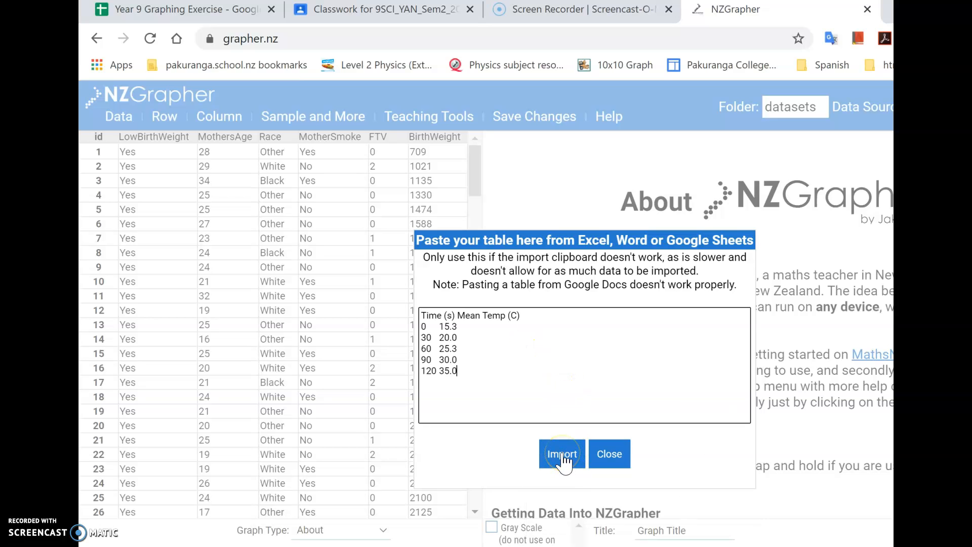
Import the pasted time and temperature table and display it as a Scatter Graph.
{"action": "left_click", "coordinate": [562, 456]}
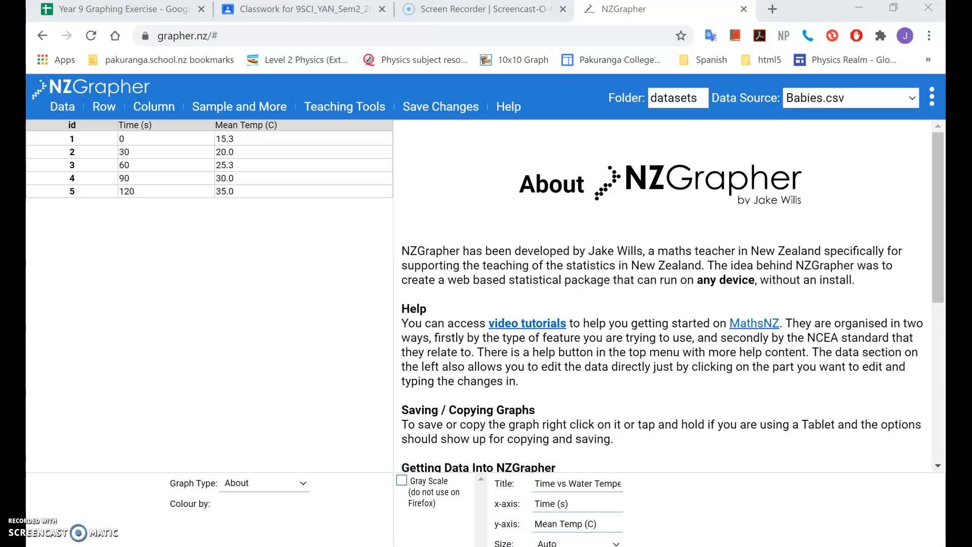
{"action": "left_click", "coordinate": [305, 485]}
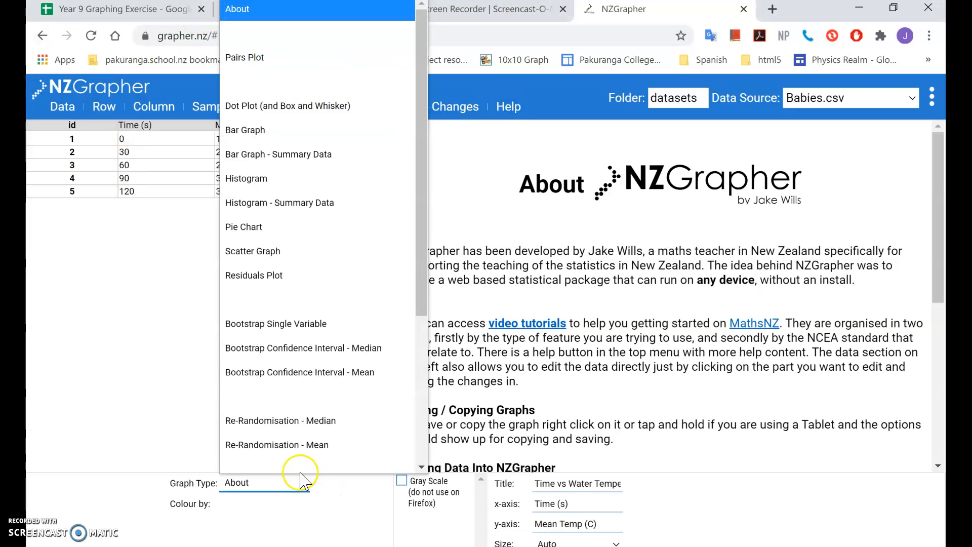
{"action": "left_click", "coordinate": [296, 252]}
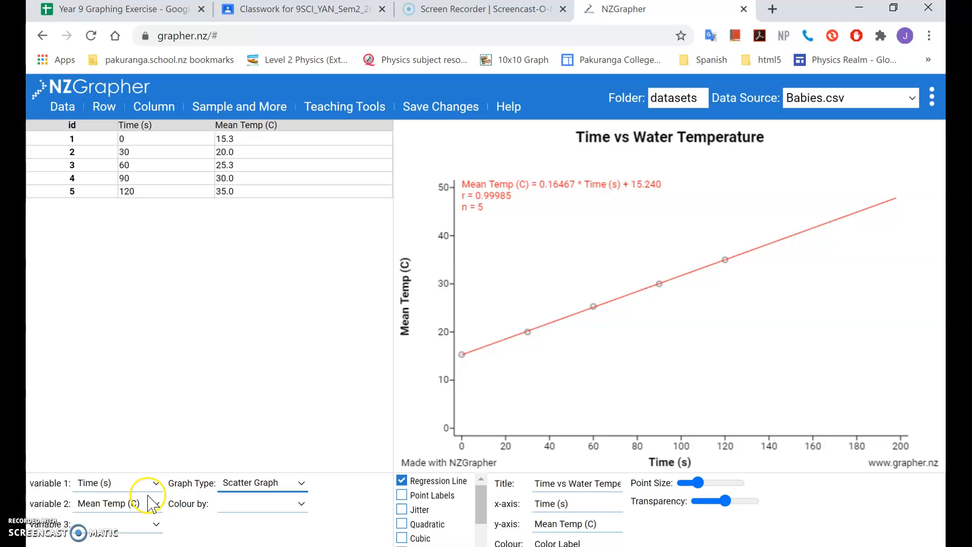
Assign Time (s) as variable 1 and Mean Temp (C) as variable 2 of the scatter graph.
{"action": "left_click", "coordinate": [157, 483]}
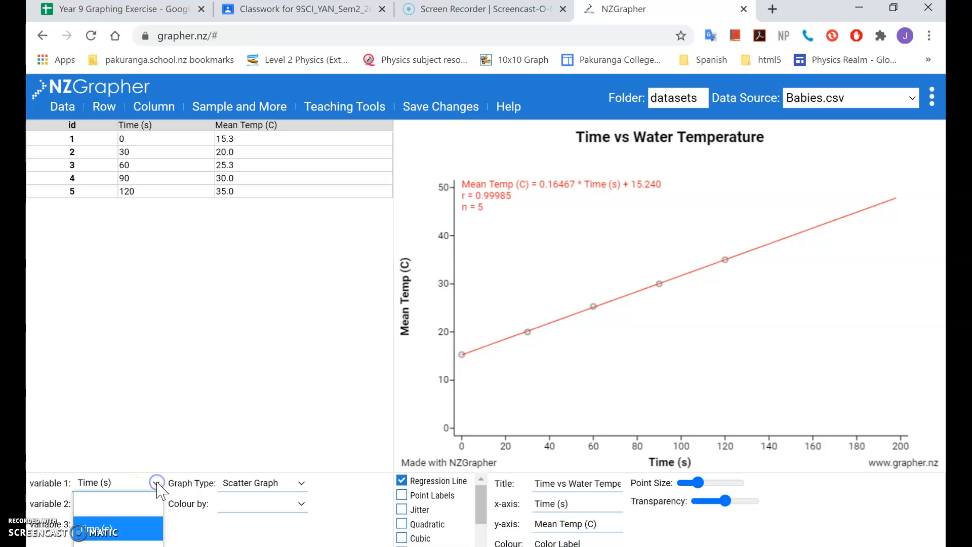
{"action": "left_click", "coordinate": [142, 529]}
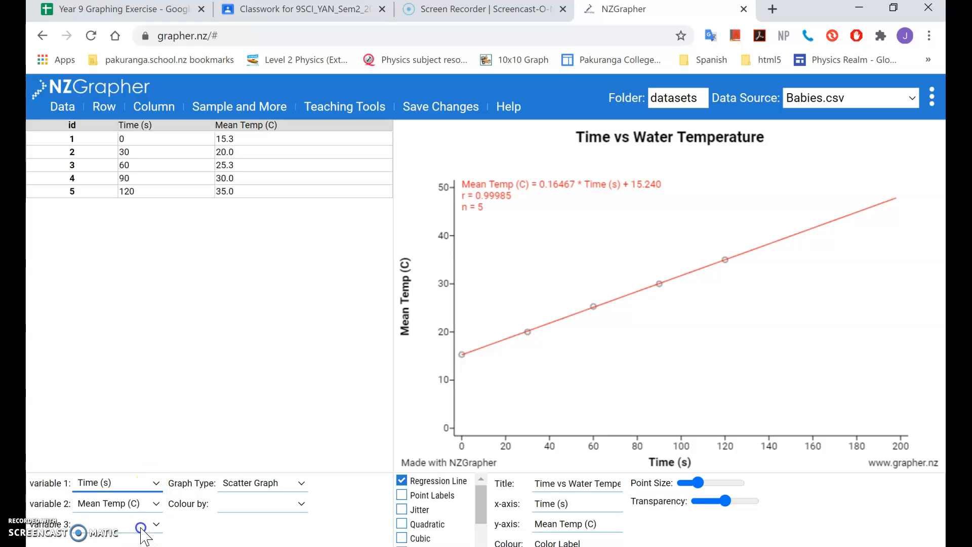
{"action": "left_click", "coordinate": [157, 502]}
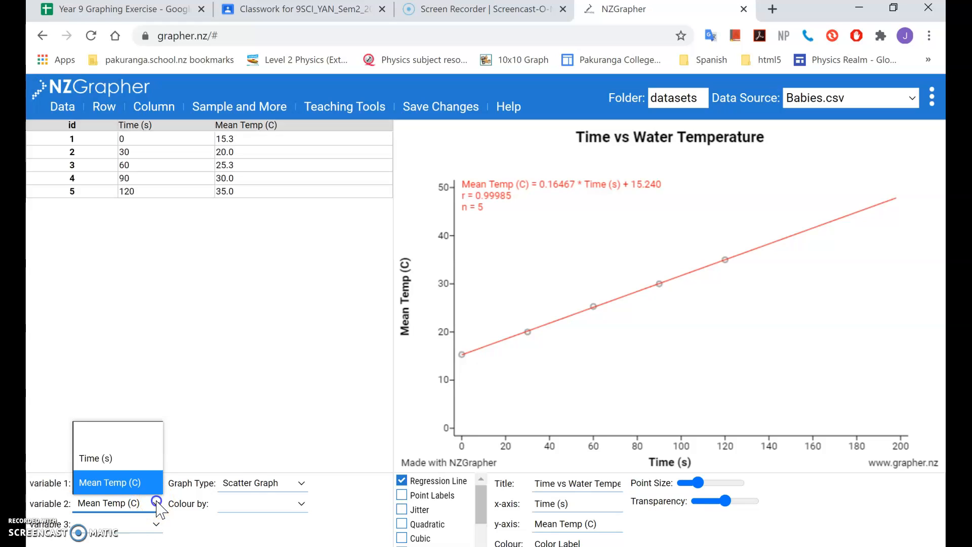
{"action": "left_click", "coordinate": [148, 482]}
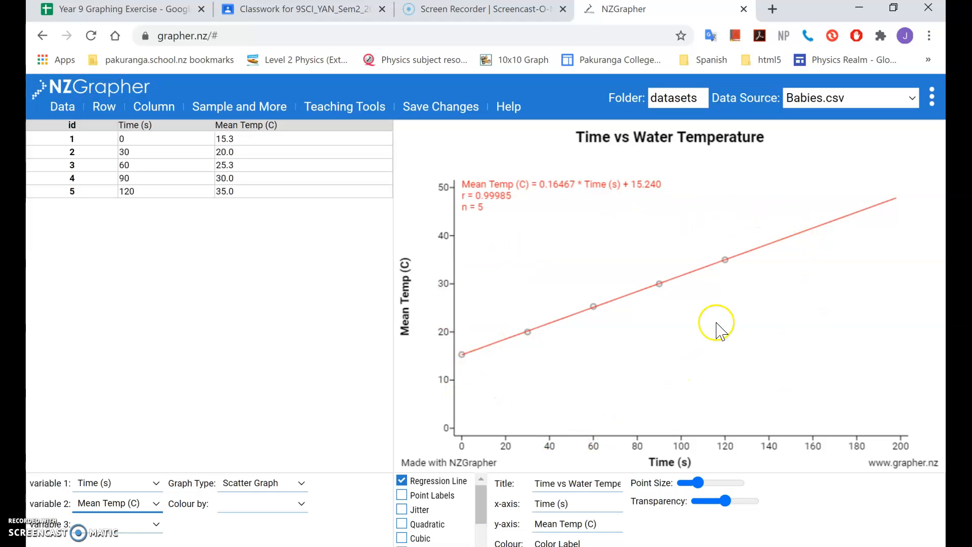
Hide the regression line and reset the scatter graph's axis limits to auto.
{"action": "left_click", "coordinate": [402, 481]}
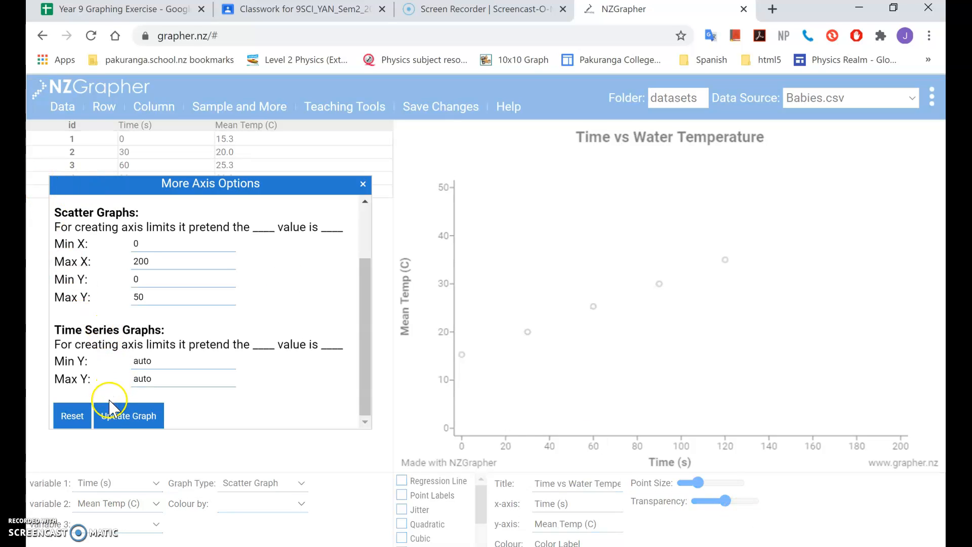
{"action": "left_click", "coordinate": [81, 418]}
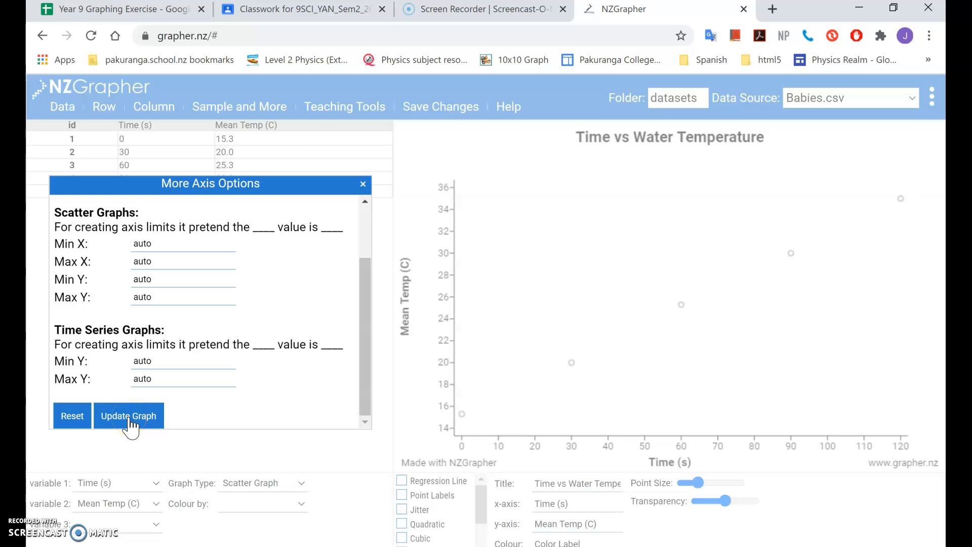
{"action": "left_click", "coordinate": [130, 420]}
{"action": "left_click", "coordinate": [363, 183]}
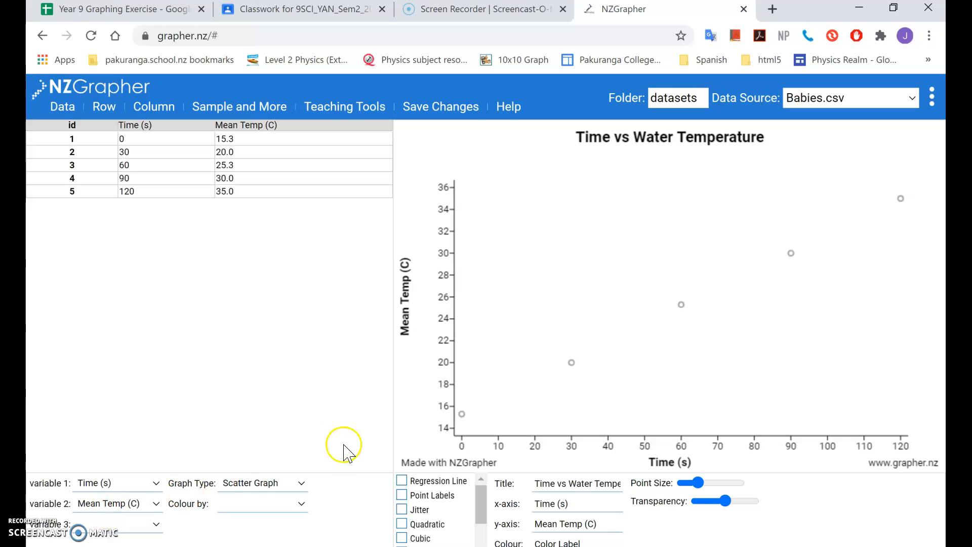
Show the regression line and set the scatter graph's Min X and Min Y axis limits to 0.
{"action": "left_click", "coordinate": [402, 481]}
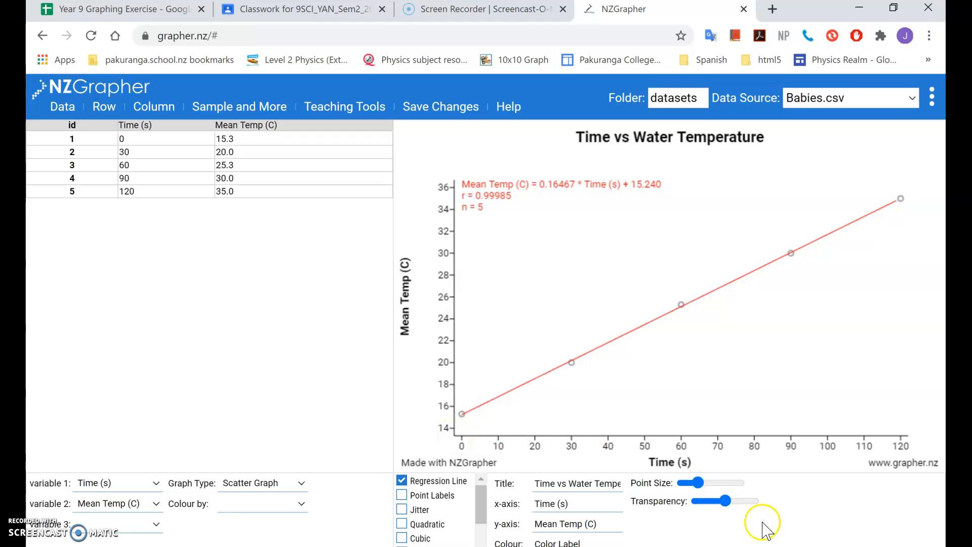
{"action": "left_click", "coordinate": [659, 545]}
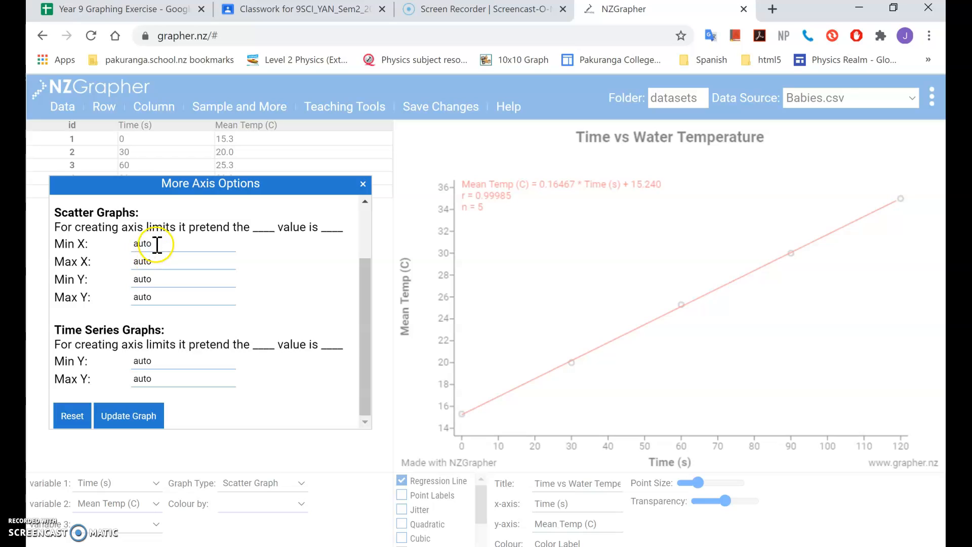
{"action": "left_click_drag", "start_coordinate": [161, 240], "coordinate": [127, 242]}
{"action": "type", "text": "0"}
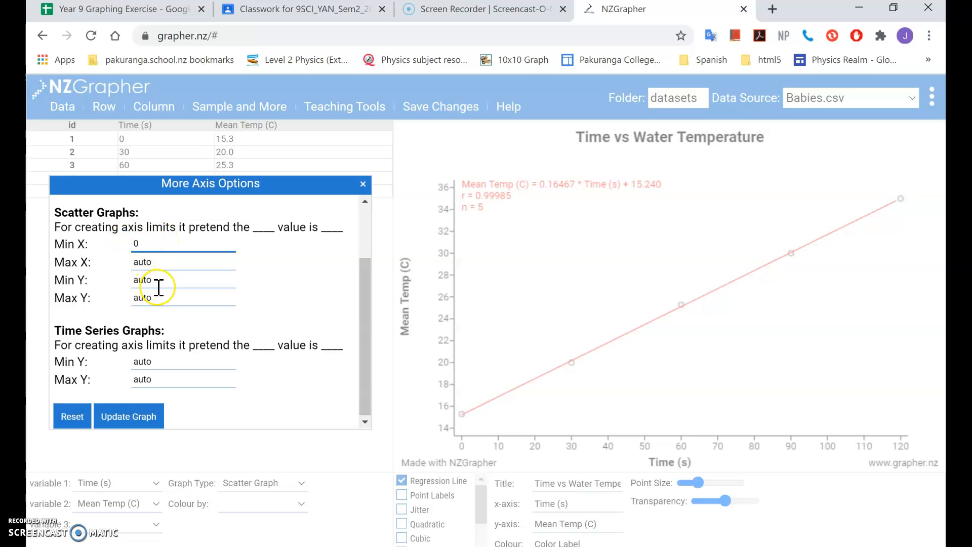
{"action": "left_click_drag", "start_coordinate": [152, 280], "coordinate": [126, 282]}
{"action": "type", "text": "0"}
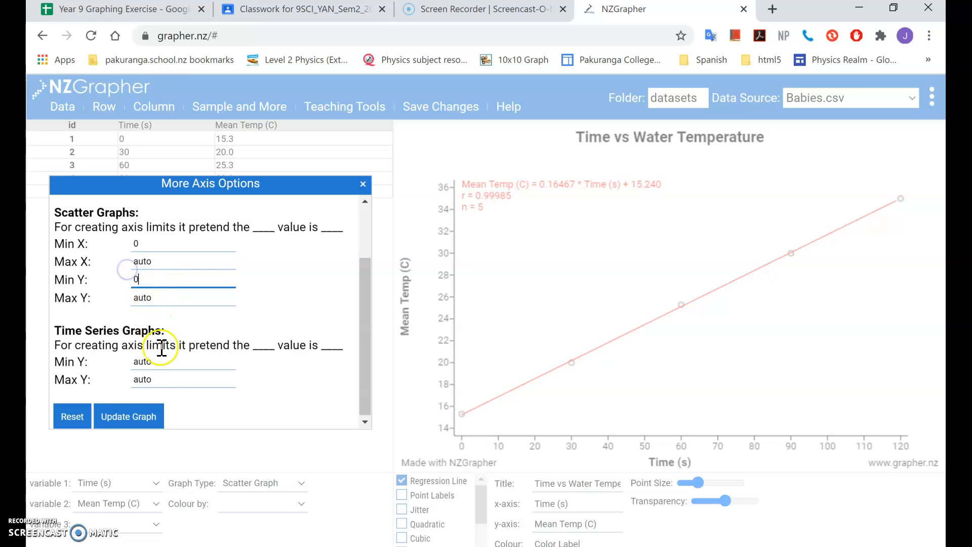
{"action": "left_click", "coordinate": [141, 415]}
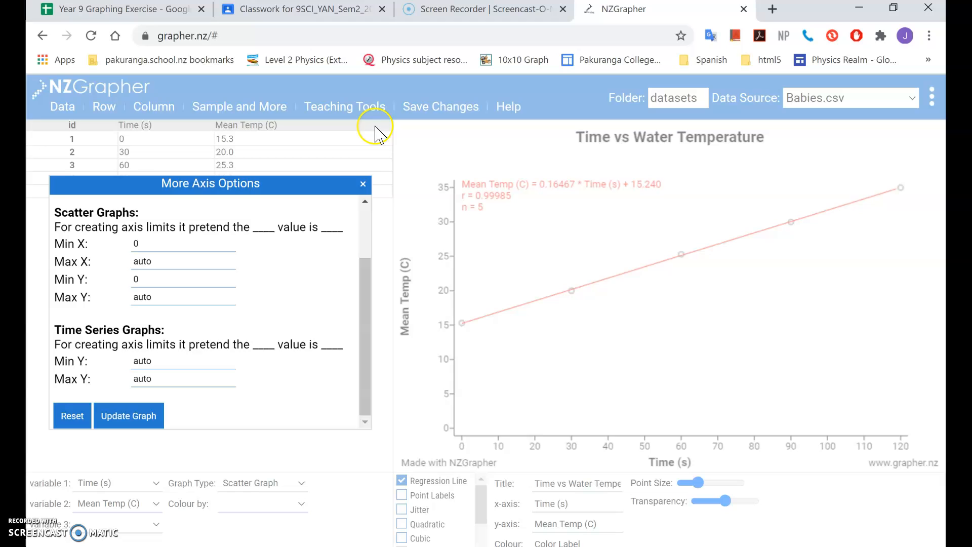
{"action": "left_click", "coordinate": [363, 184]}
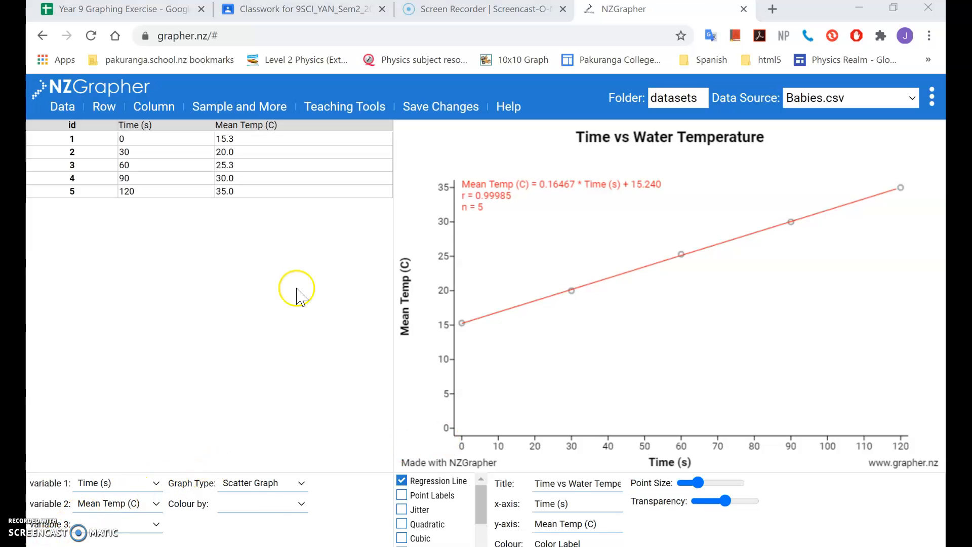
Replace the graph title with ABC.
{"action": "left_click", "coordinate": [580, 483]}
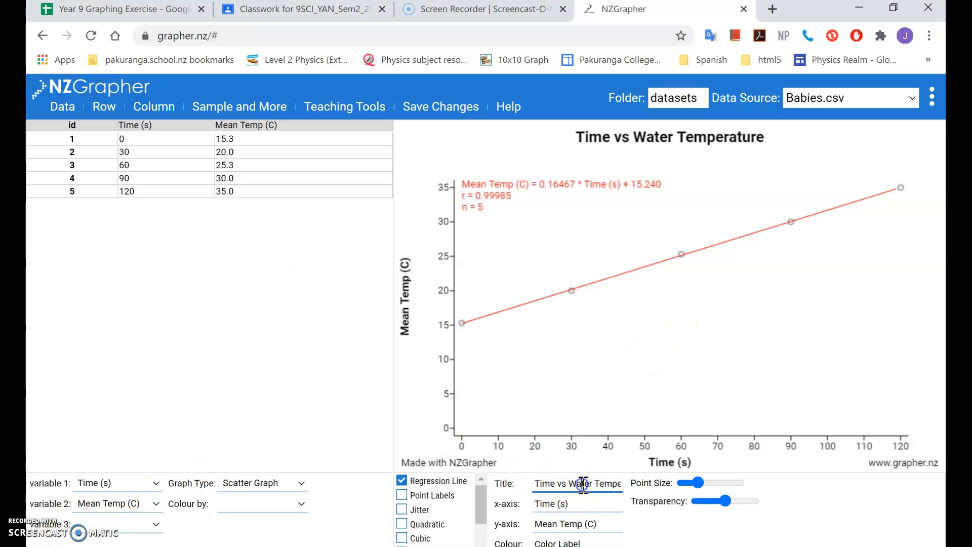
{"action": "left_click_drag", "start_coordinate": [537, 483], "coordinate": [636, 490]}
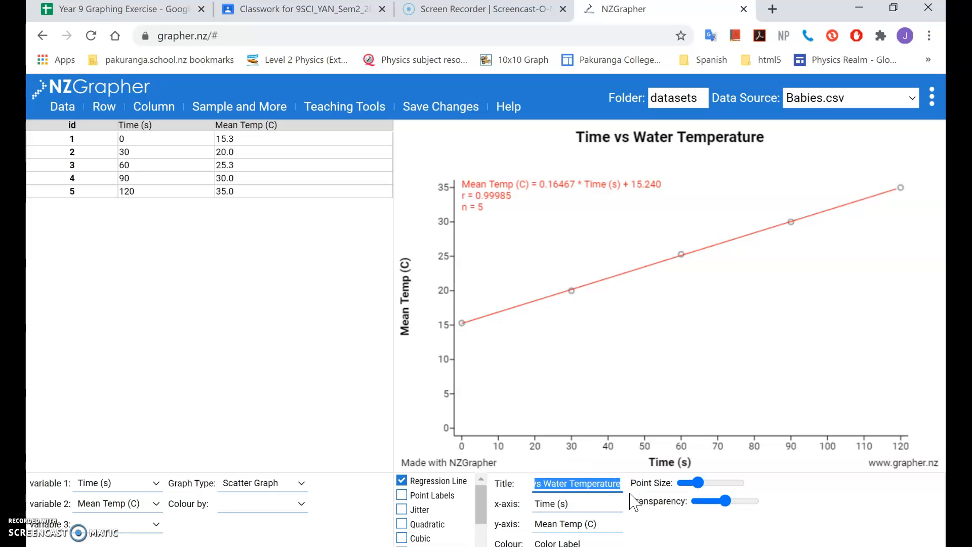
{"action": "key", "text": "BackSpace"}
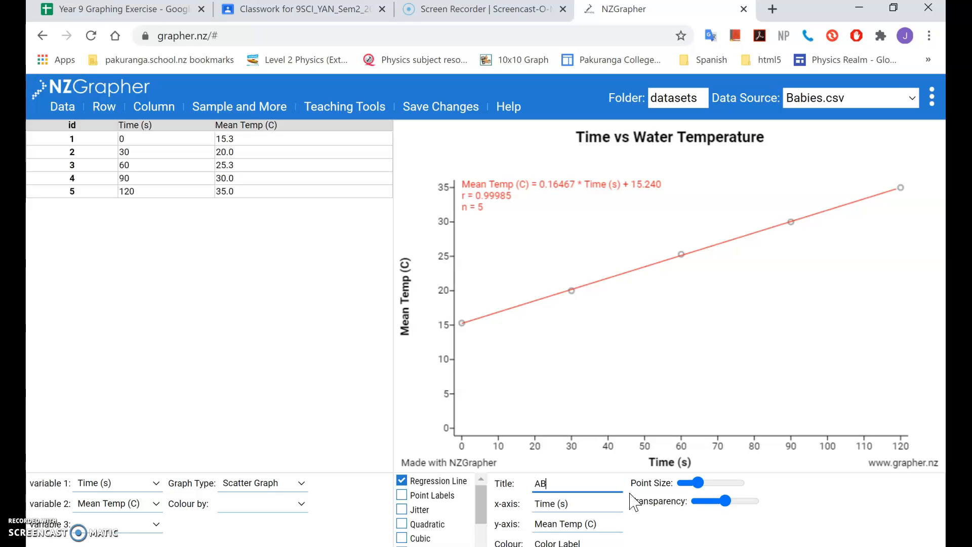
{"action": "key", "text": "Return"}
Set the graph title to "Times vs Temperature for heating water".
{"action": "double_click", "coordinate": [592, 482]}
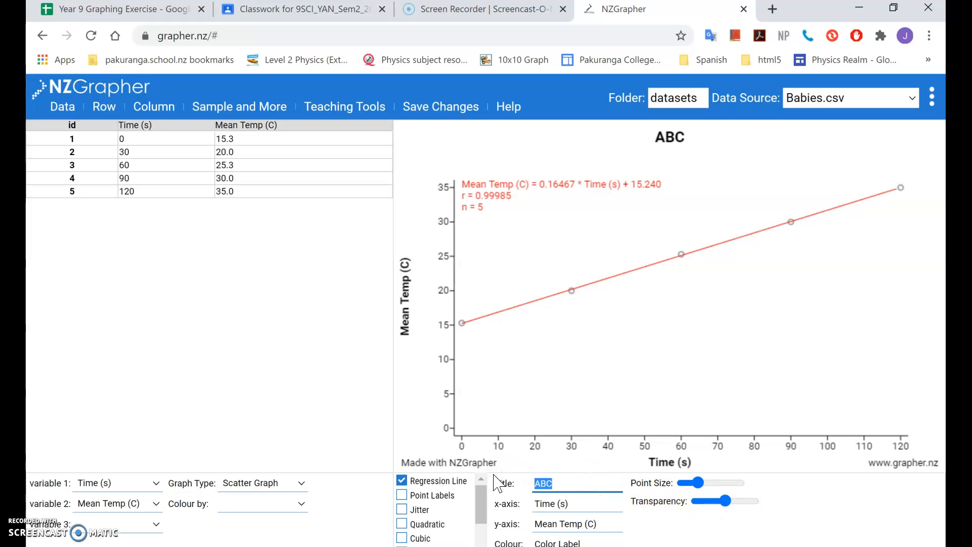
{"action": "type", "text": "Times"}
{"action": "type", "text": "ure"}
{"action": "type", "text": " for heatin"}
{"action": "type", "text": "g water"}
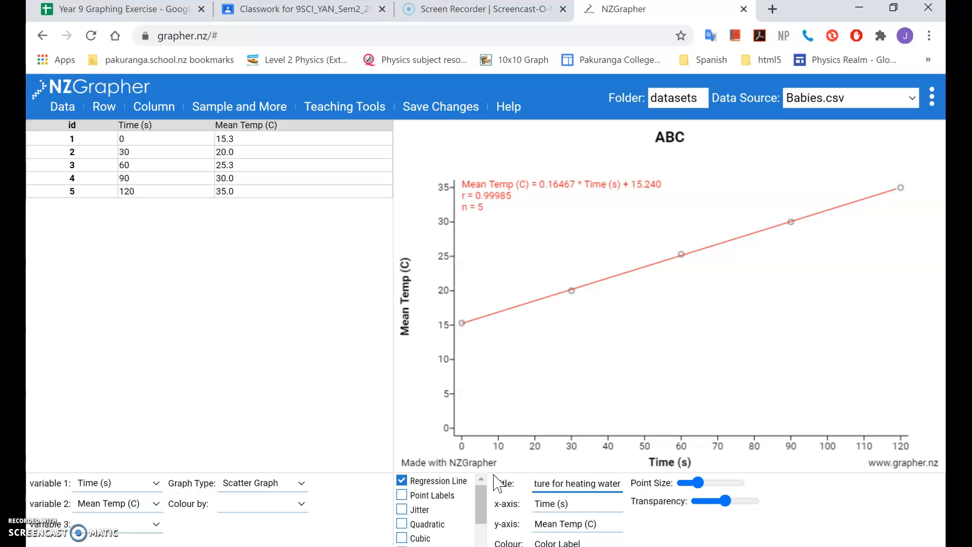
{"action": "key", "text": "Return"}
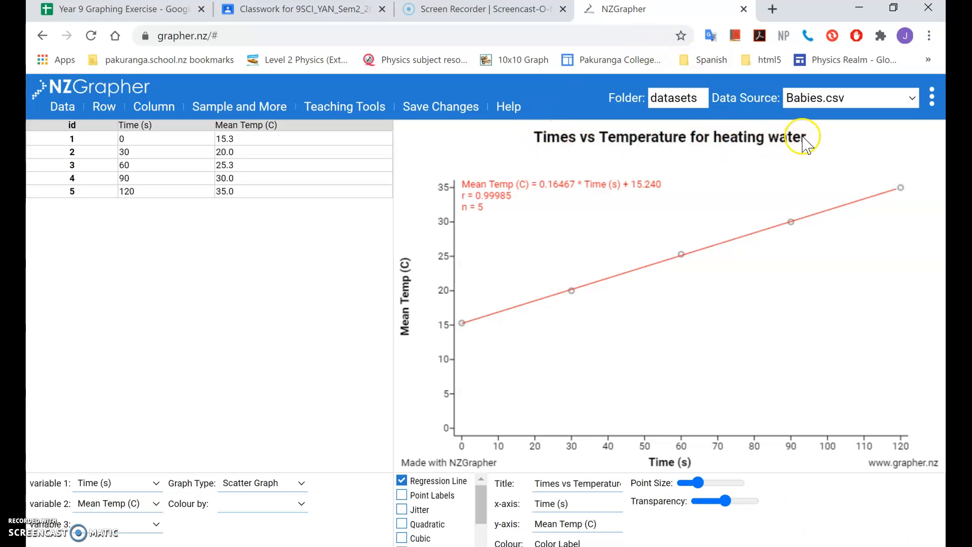
{"action": "left_click", "coordinate": [580, 503]}
{"action": "left_click", "coordinate": [602, 523]}
{"action": "left_click", "coordinate": [591, 500]}
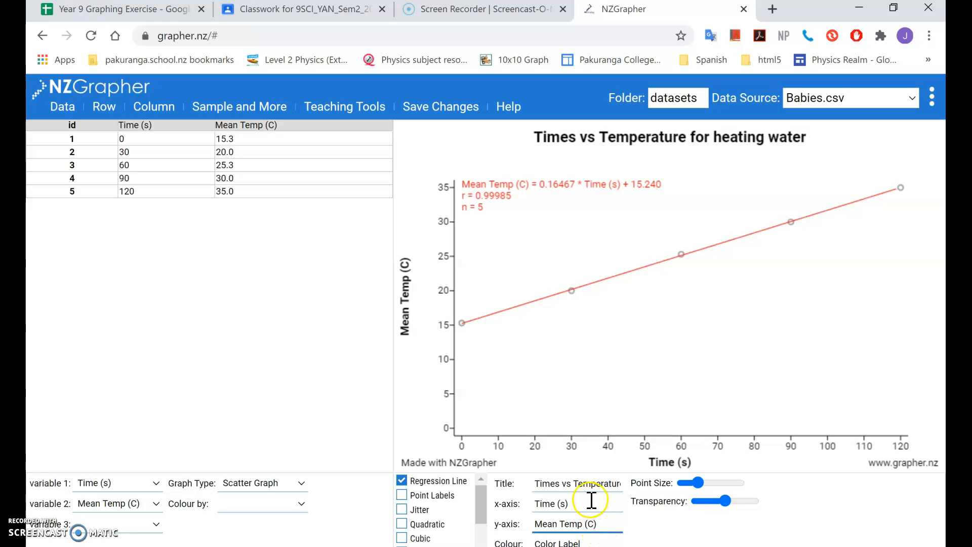
{"action": "left_click", "coordinate": [597, 523]}
{"action": "left_click_drag", "start_coordinate": [552, 504], "coordinate": [633, 525]}
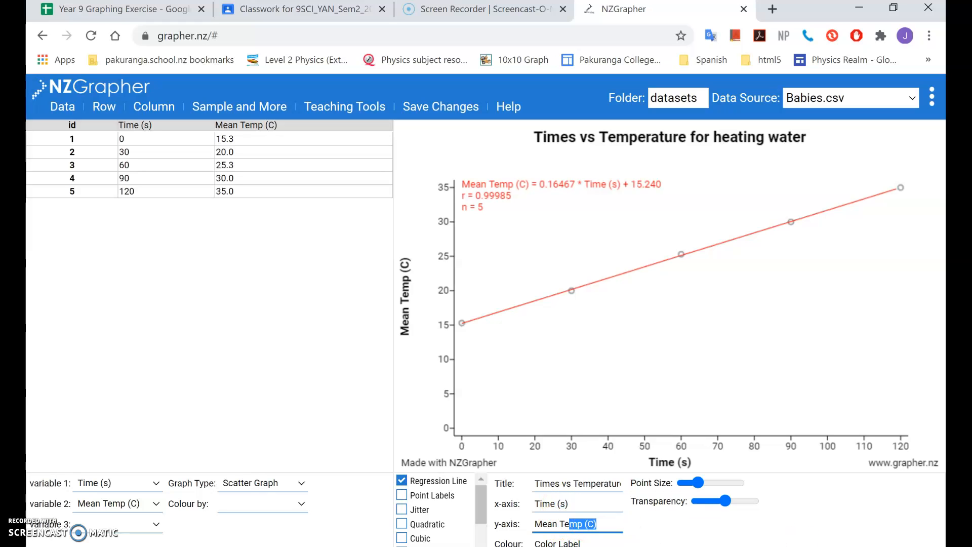
Extend the scatter graph's axis limits by setting Max X to 200 and Max Y to 60.
{"action": "left_click", "coordinate": [673, 525]}
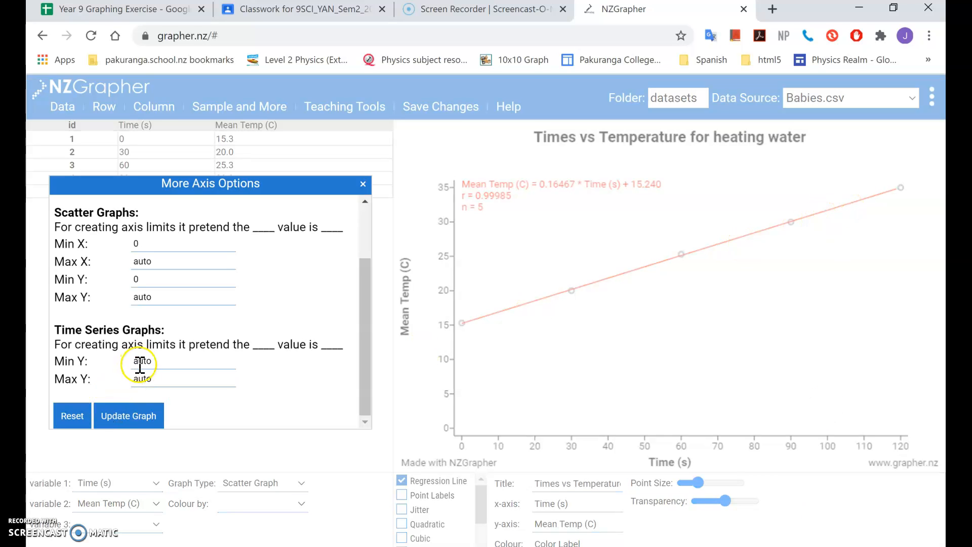
{"action": "left_click", "coordinate": [158, 261]}
{"action": "left_click_drag", "start_coordinate": [157, 261], "coordinate": [127, 259]}
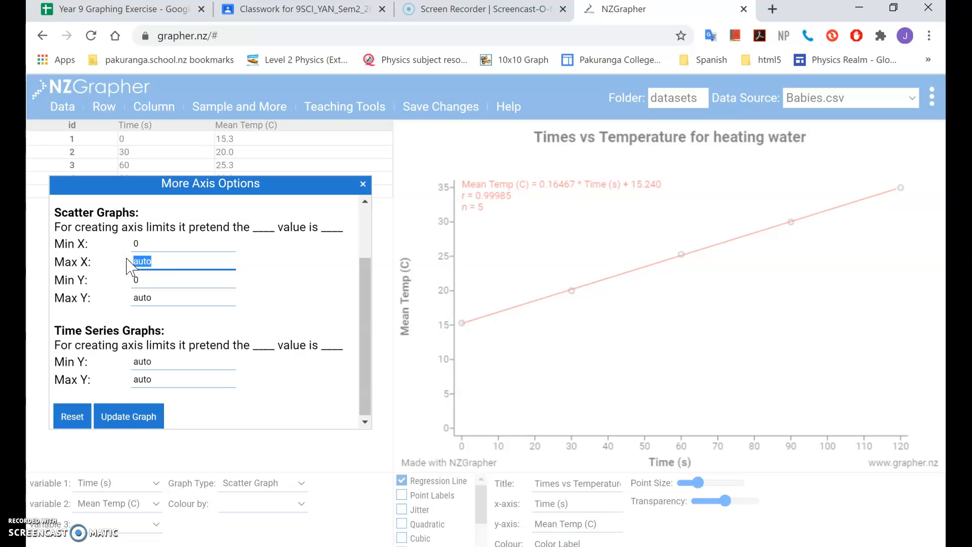
{"action": "type", "text": "200"}
{"action": "left_click", "coordinate": [120, 418]}
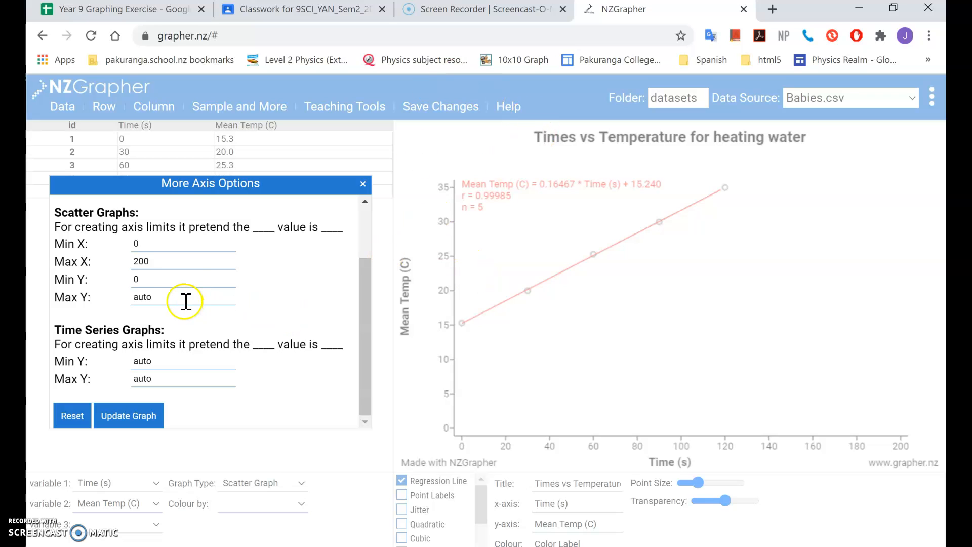
{"action": "double_click", "coordinate": [152, 297]}
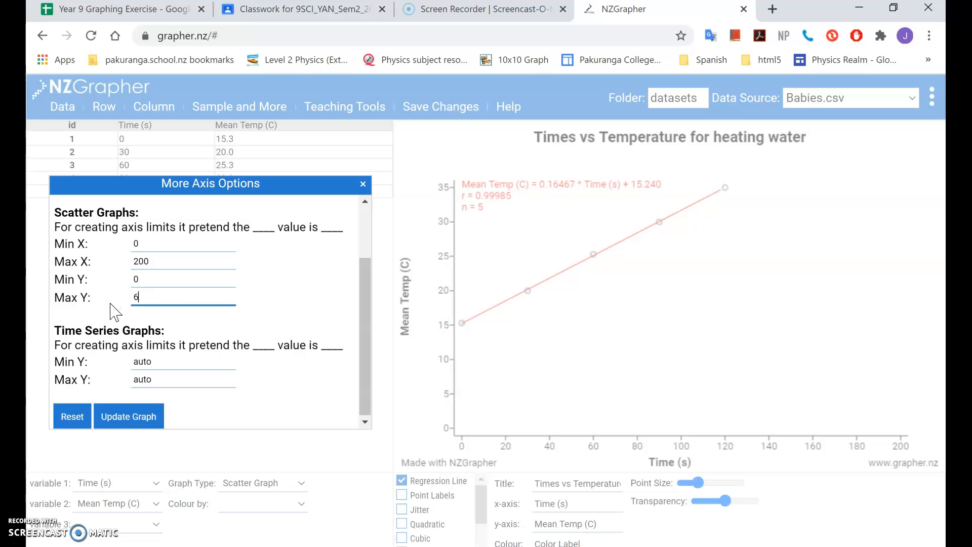
{"action": "left_click", "coordinate": [135, 418]}
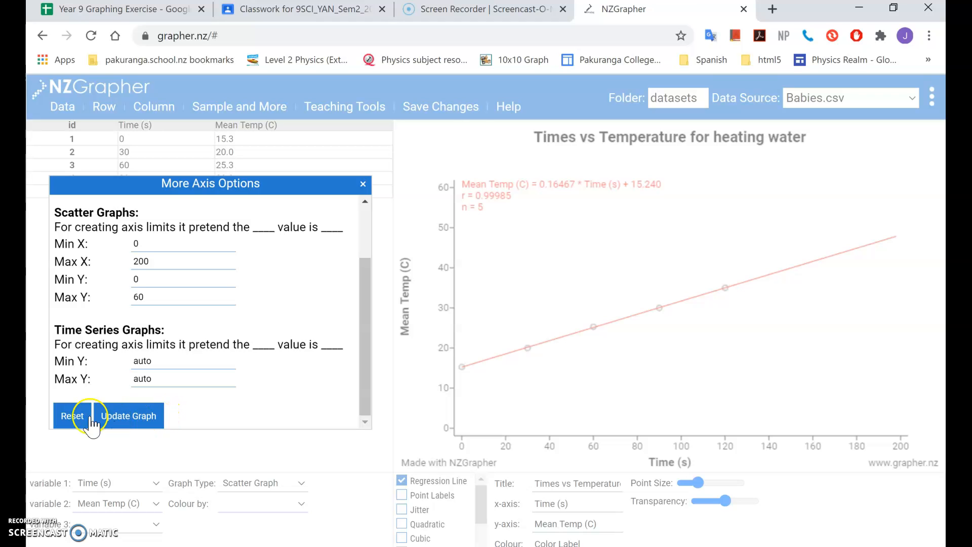
{"action": "left_click", "coordinate": [363, 184]}
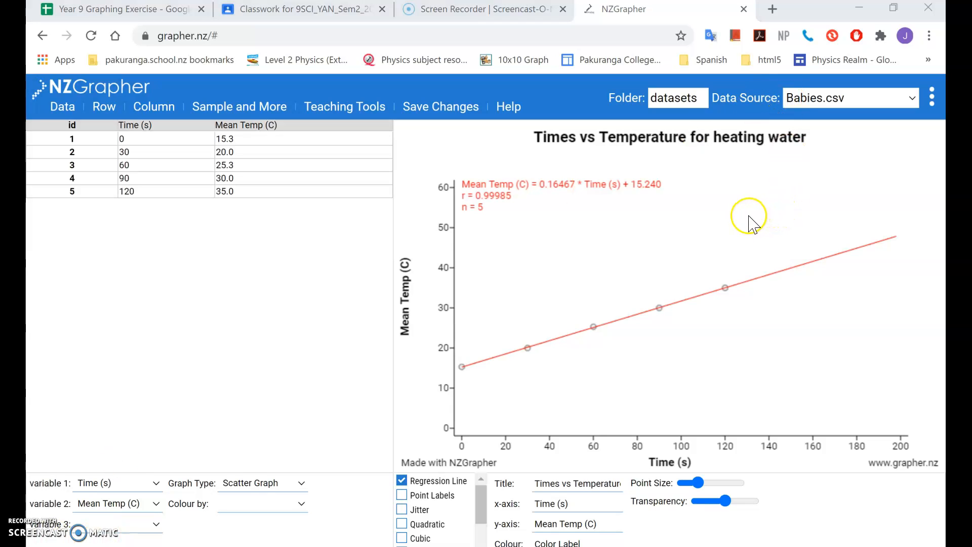
Copy the finished scatter graph as an image.
{"action": "left_click", "coordinate": [708, 198]}
{"action": "right_click", "coordinate": [708, 197]}
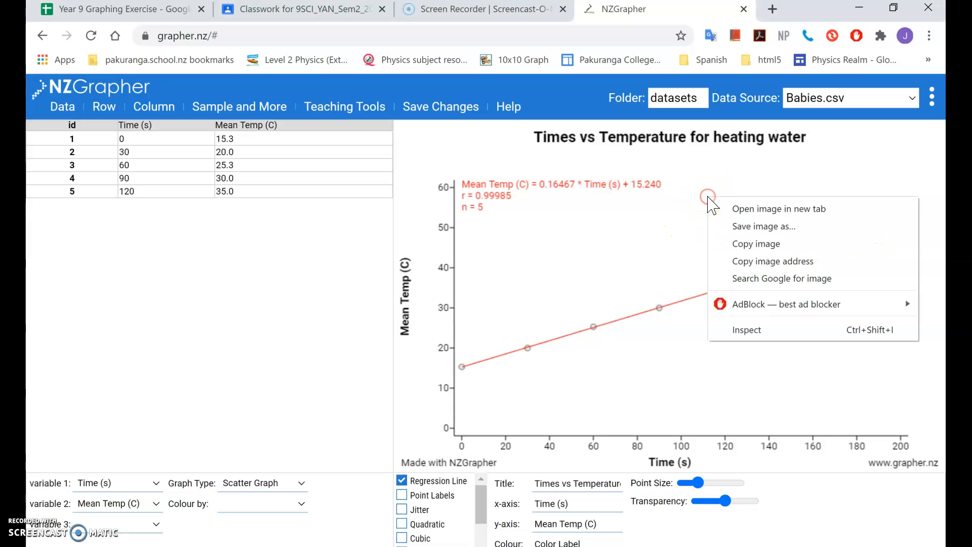
{"action": "left_click", "coordinate": [766, 245]}
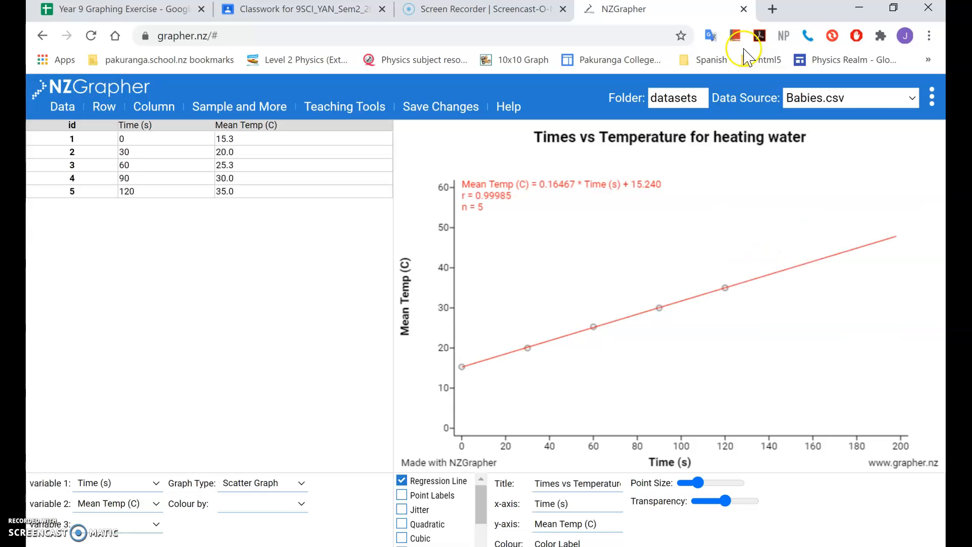
Switch to Google Docs in a new browser tab and create a blank document.
{"action": "left_click", "coordinate": [771, 12]}
{"action": "left_click", "coordinate": [772, 10]}
{"action": "left_click", "coordinate": [888, 107]}
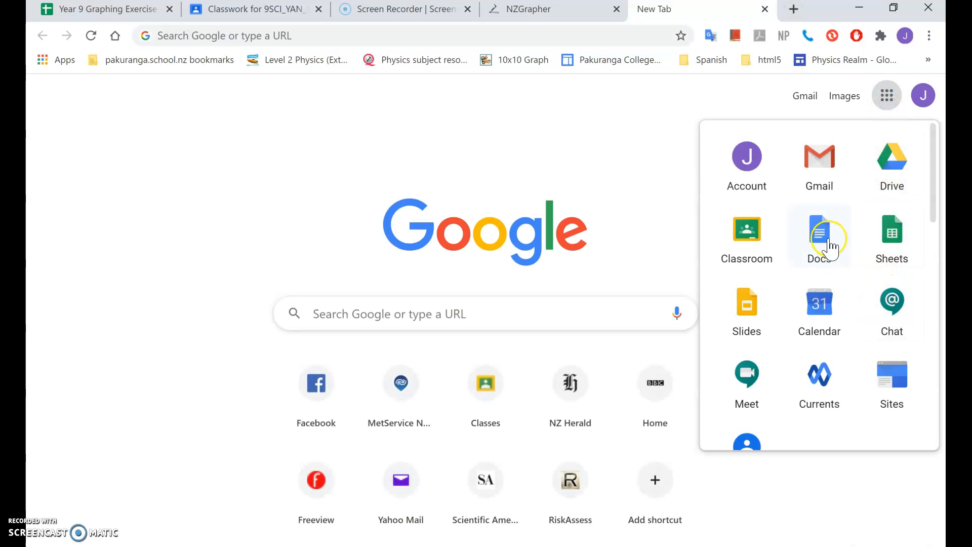
{"action": "left_click", "coordinate": [829, 247]}
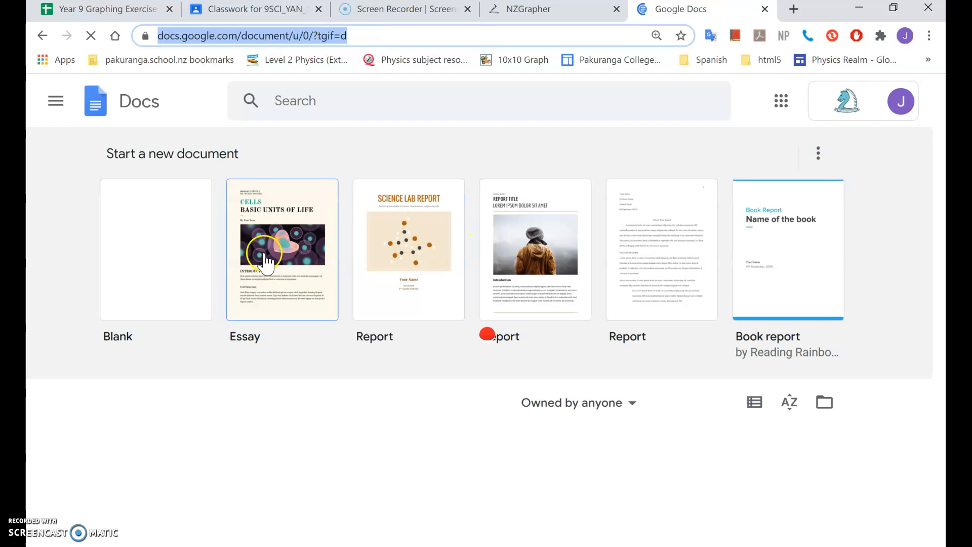
{"action": "left_click", "coordinate": [175, 242]}
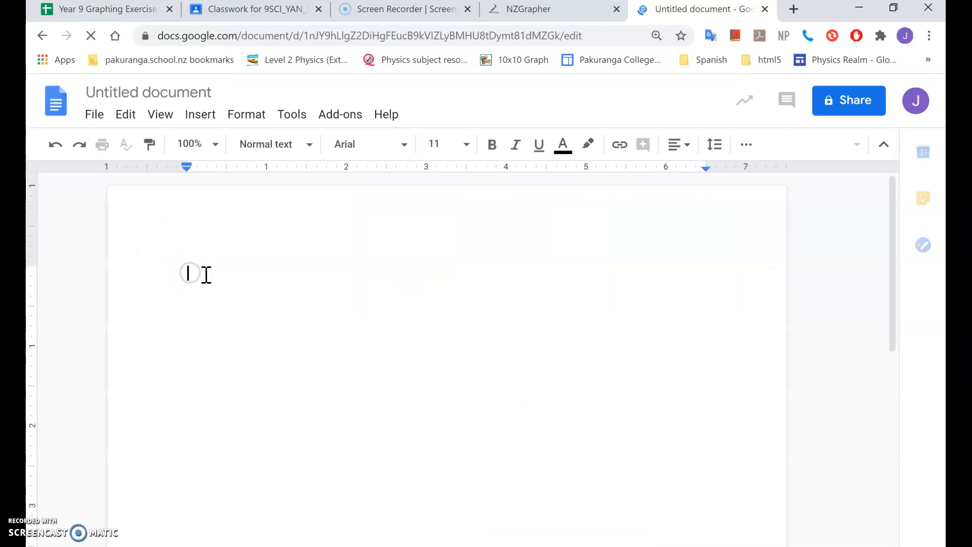
Paste the copied scatter graph into the blank document and make room with blank lines above it.
{"action": "right_click", "coordinate": [206, 274]}
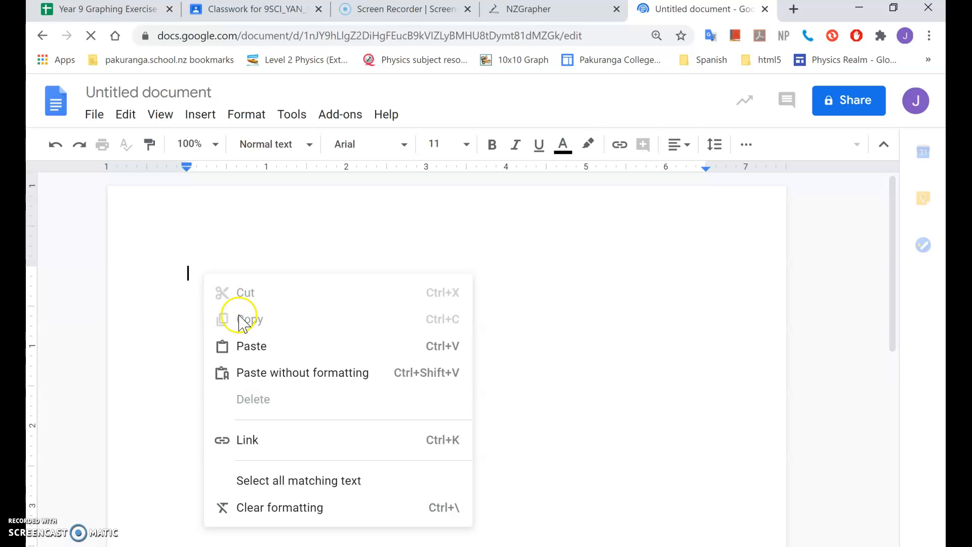
{"action": "left_click", "coordinate": [246, 346]}
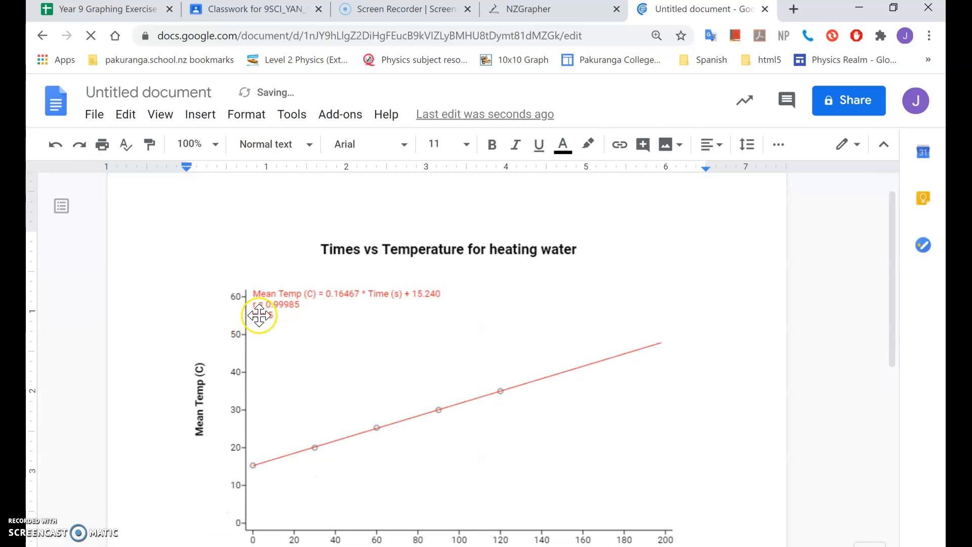
{"action": "left_click", "coordinate": [246, 249]}
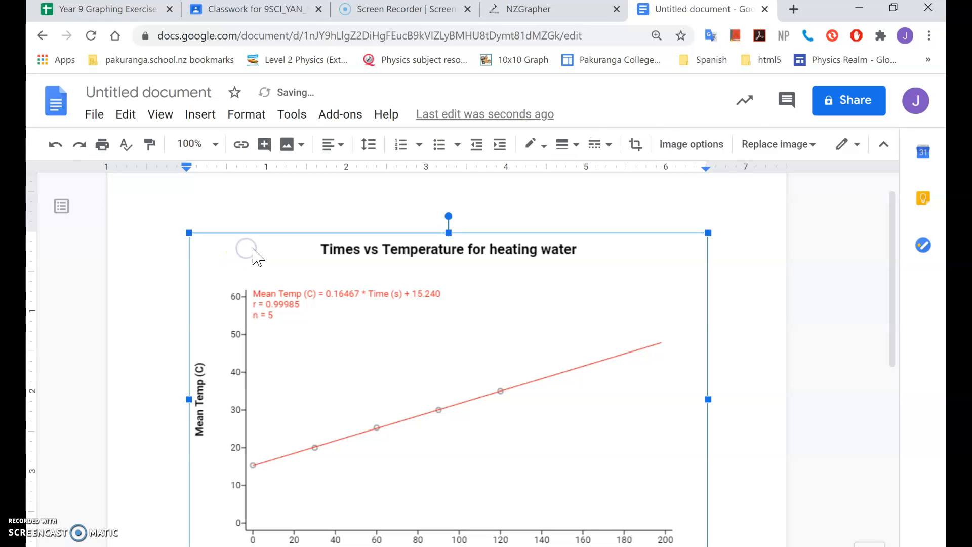
{"action": "left_click", "coordinate": [258, 227]}
{"action": "scroll", "coordinate": [596, 201], "scroll_direction": "down", "scroll_amount": 1}
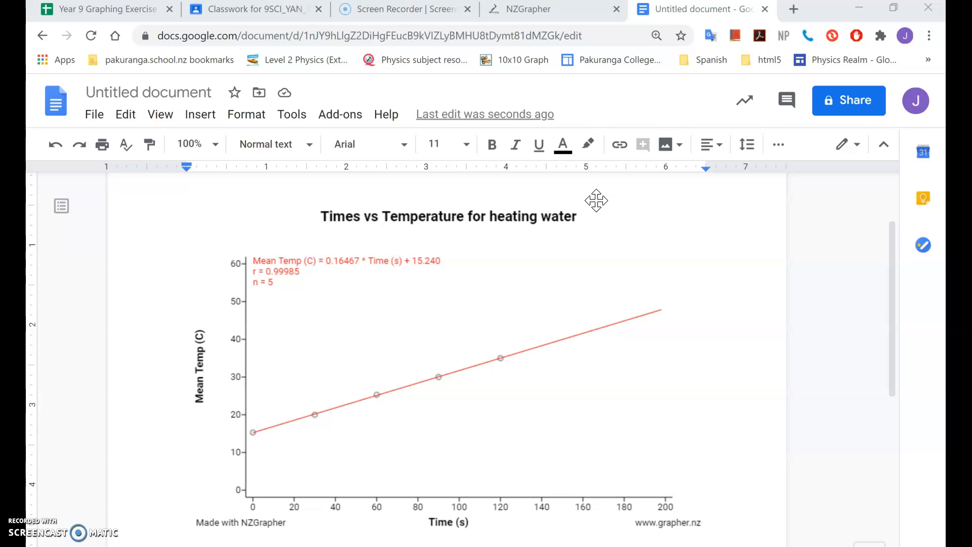
Switch to the Year 9 Graphing Exercise spreadsheet and copy the full data table, cells A1:E6.
{"action": "left_click", "coordinate": [131, 9]}
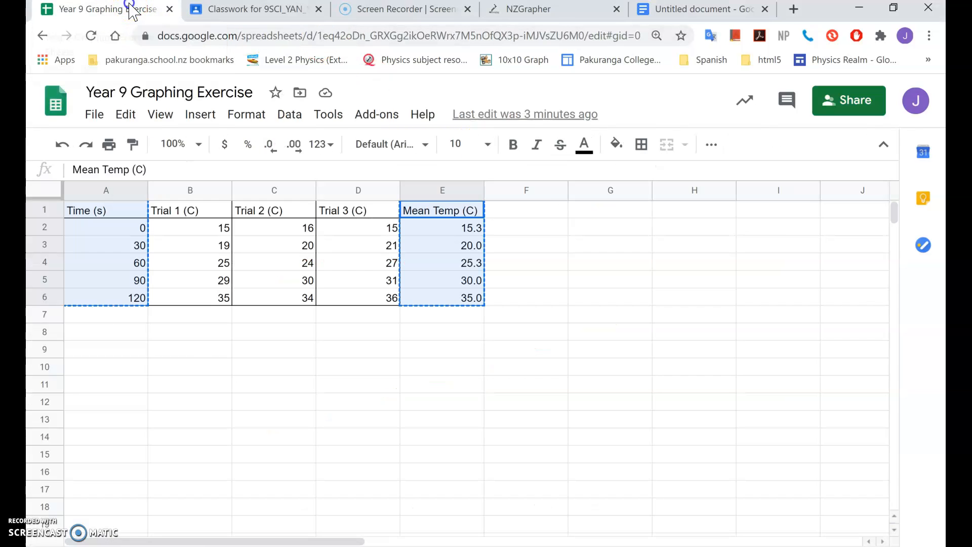
{"action": "left_click", "coordinate": [194, 436]}
{"action": "left_click_drag", "start_coordinate": [116, 213], "coordinate": [441, 304]}
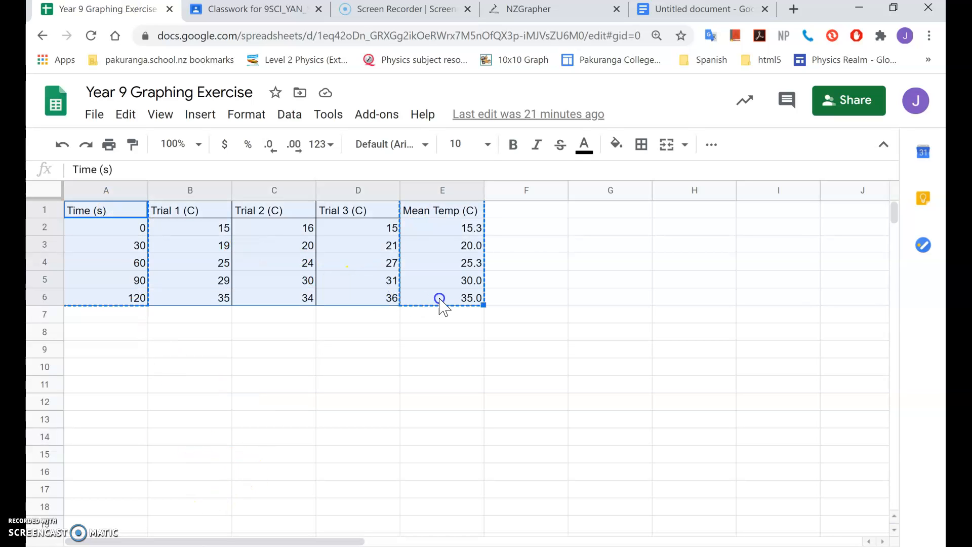
{"action": "right_click", "coordinate": [460, 282]}
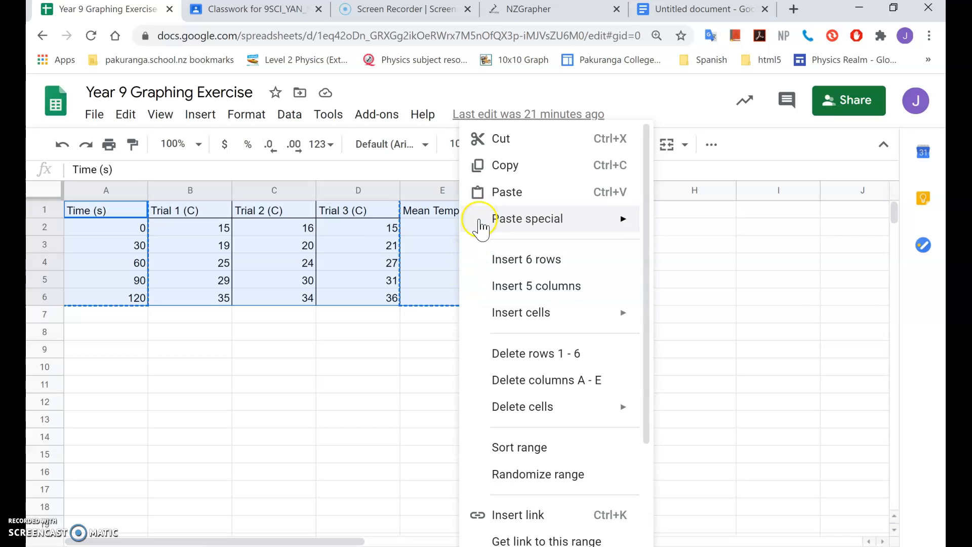
{"action": "left_click", "coordinate": [509, 167]}
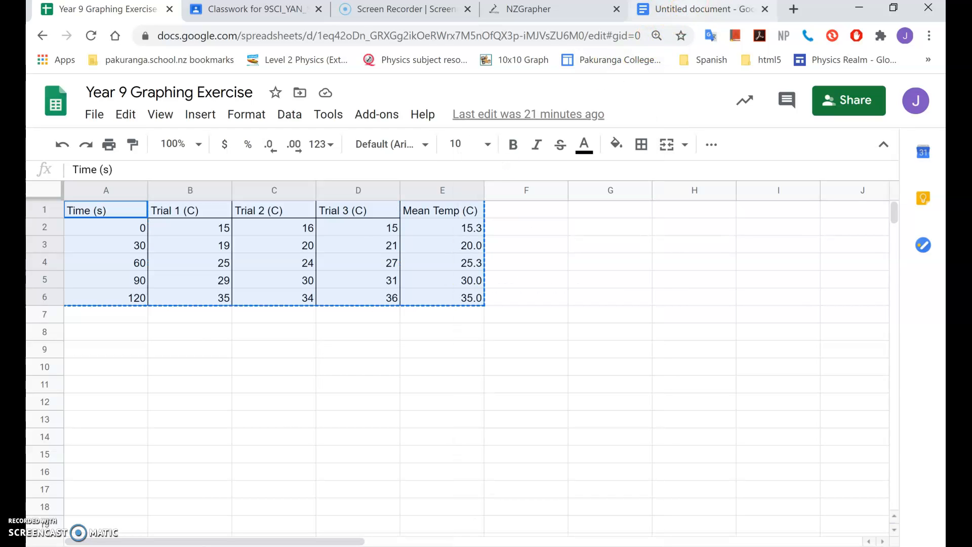
Return to the Google Docs document and paste the copied table unlinked above the graph.
{"action": "left_click", "coordinate": [697, 7]}
{"action": "left_click", "coordinate": [197, 192]}
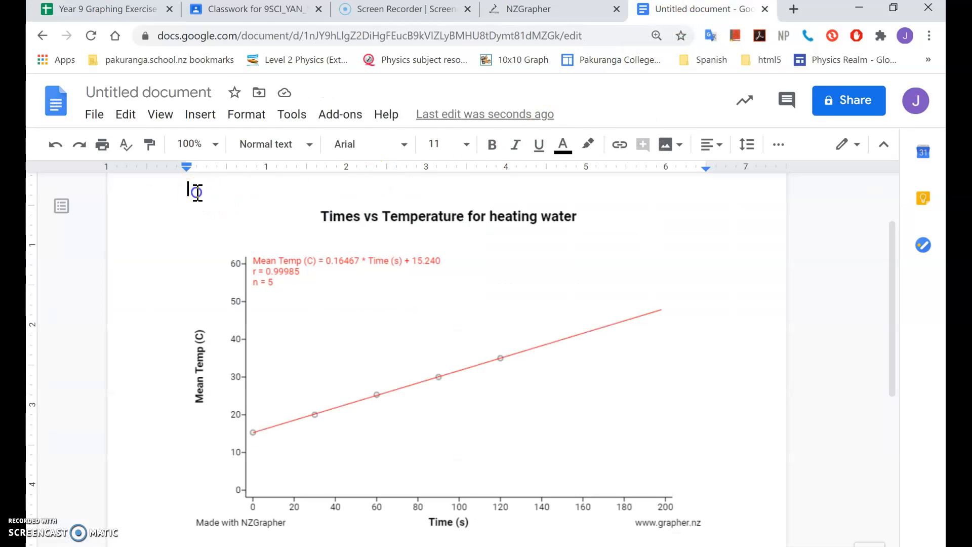
{"action": "right_click", "coordinate": [197, 192]}
{"action": "left_click", "coordinate": [246, 264]}
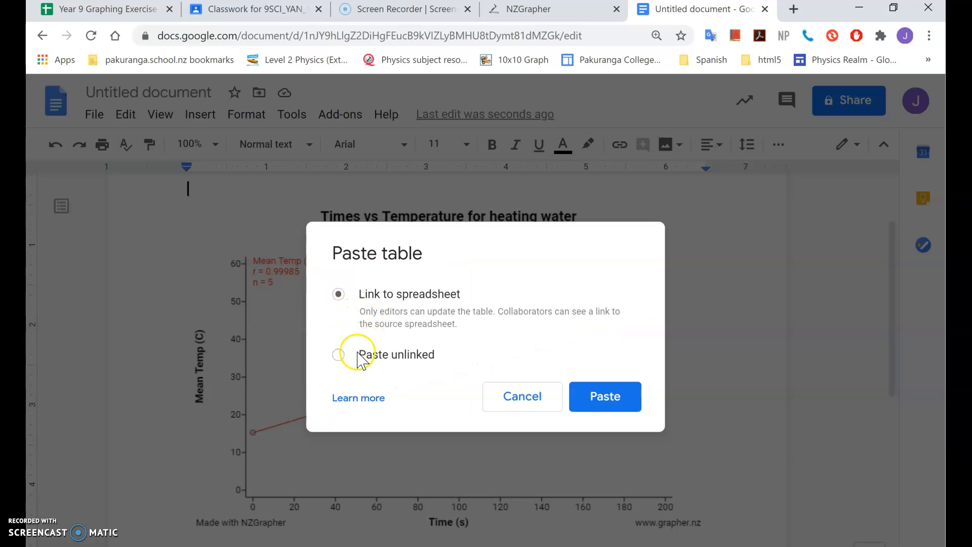
{"action": "left_click", "coordinate": [340, 356]}
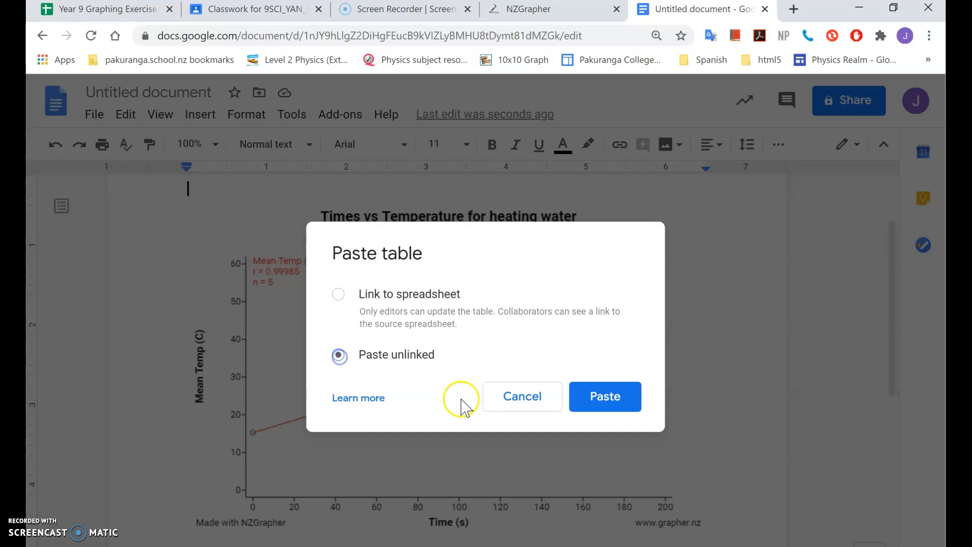
{"action": "left_click", "coordinate": [615, 401]}
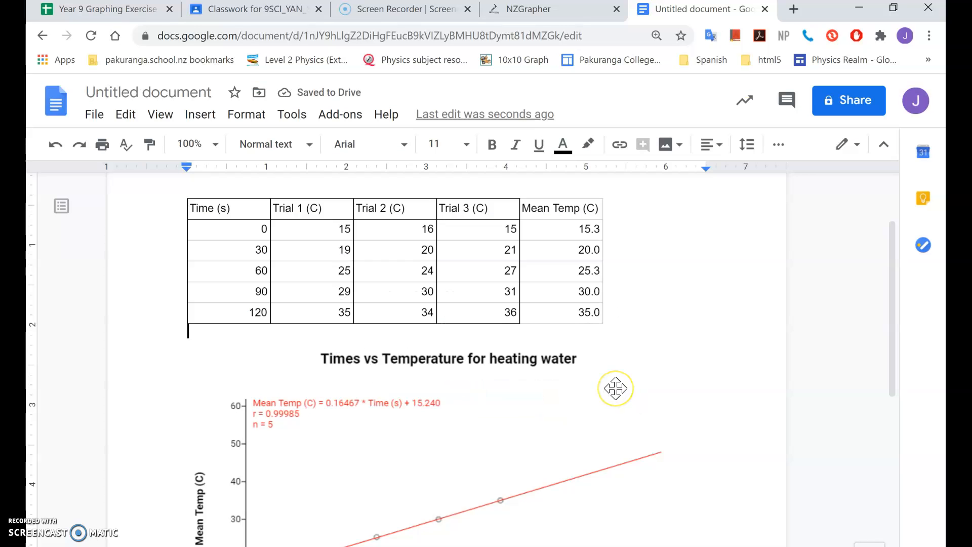
{"action": "scroll", "coordinate": [616, 385], "scroll_direction": "down", "scroll_amount": 4}
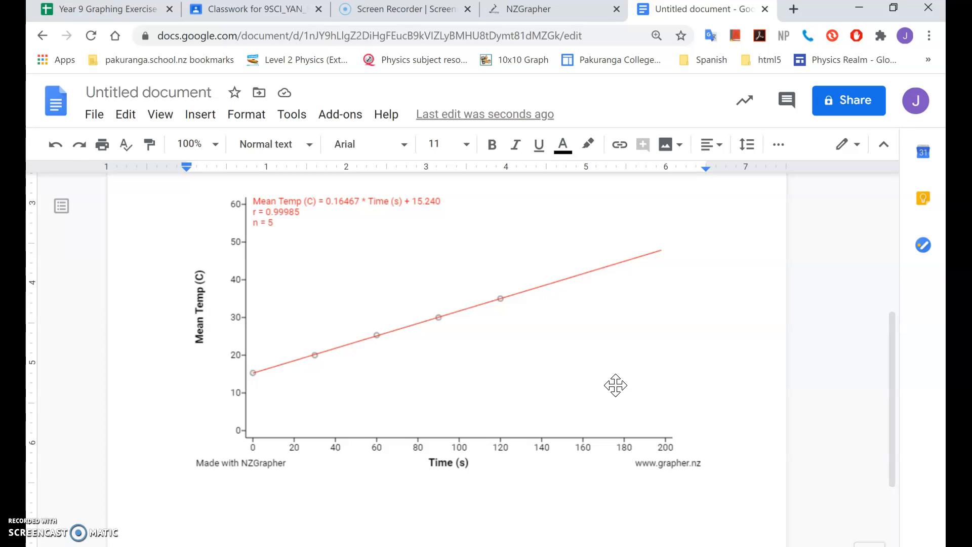
{"action": "scroll", "coordinate": [616, 385], "scroll_direction": "up", "scroll_amount": 2}
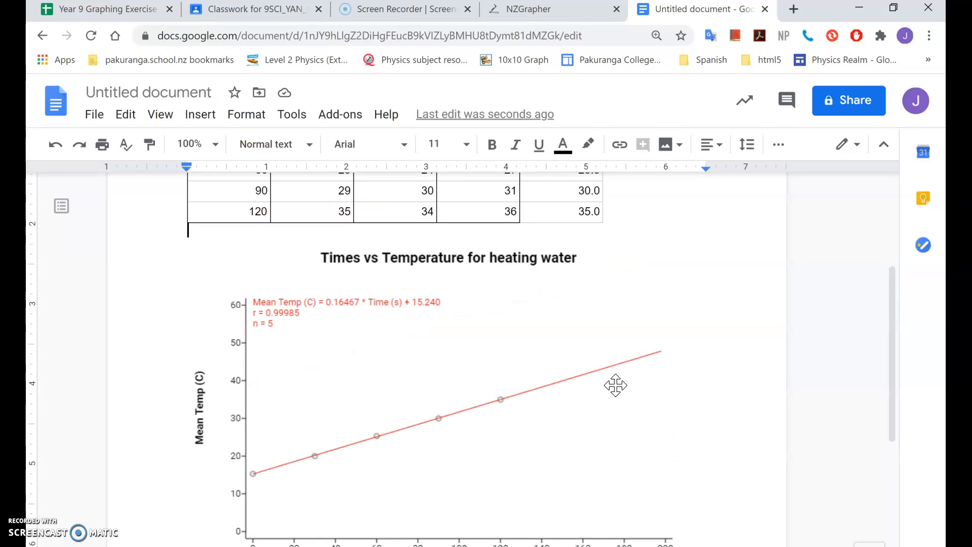